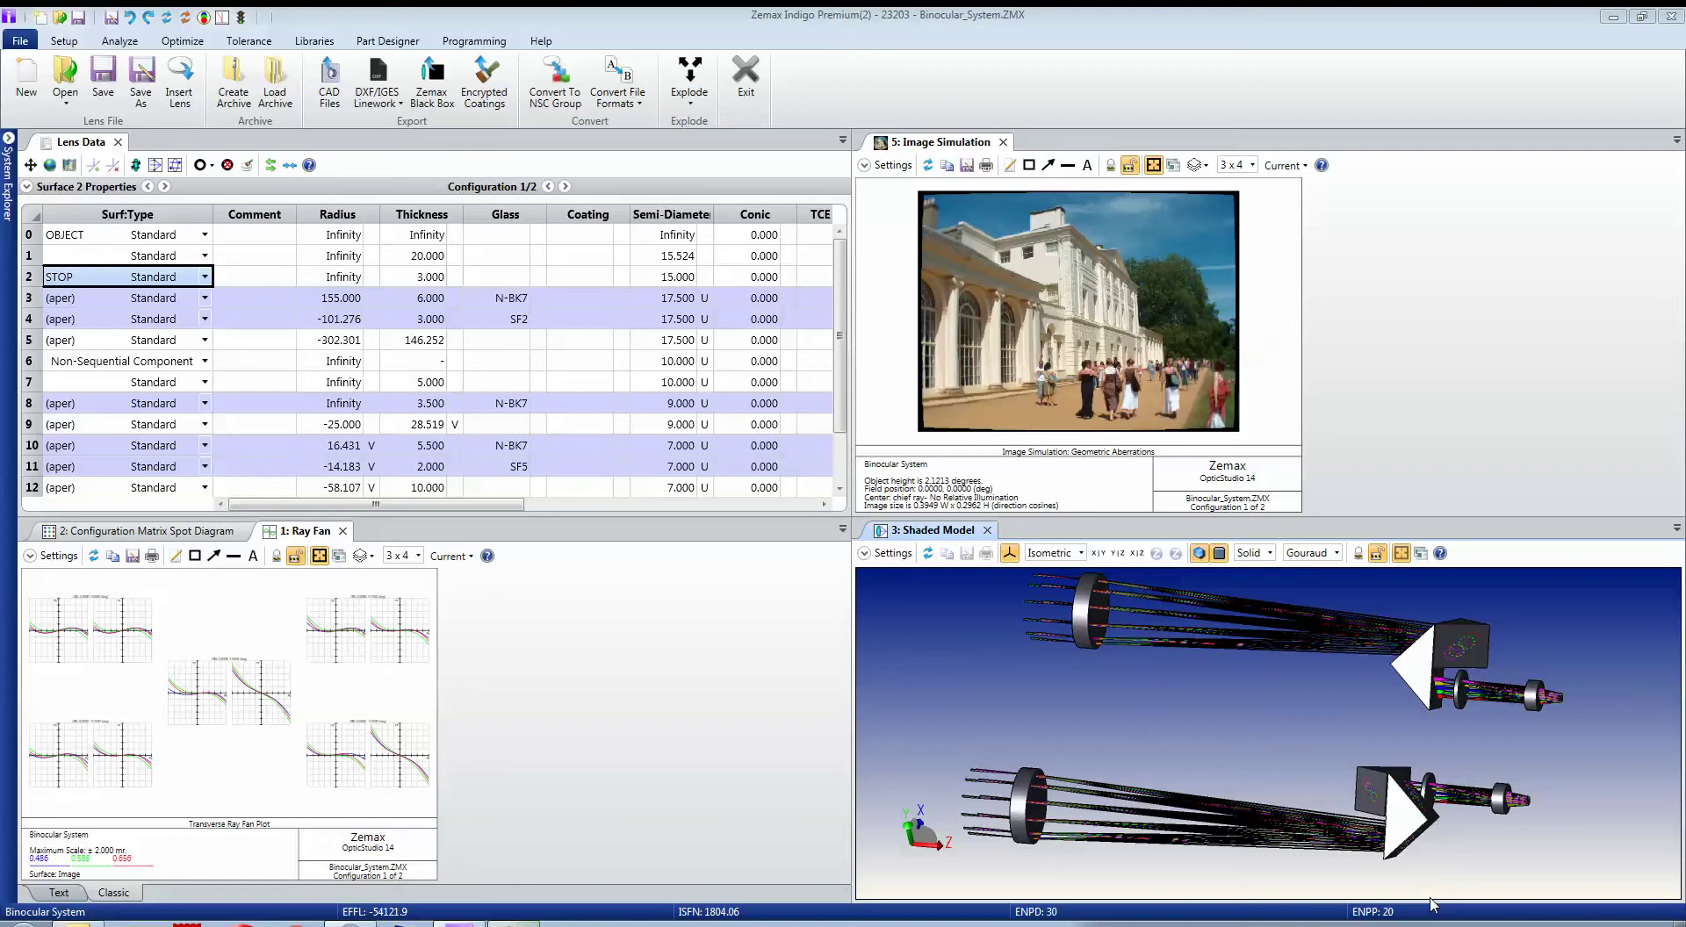
Step: Rotate the 3D Shaded Model view to show both binocular lens assemblies from another angle
{"action": "mouse_move", "coordinate": [1189, 752]}
{"action": "left_mouse_down"}
{"action": "mouse_move", "coordinate": [1288, 736]}
{"action": "mouse_move", "coordinate": [1256, 760]}
{"action": "mouse_move", "coordinate": [1330, 810]}
{"action": "mouse_move", "coordinate": [1395, 801]}
{"action": "mouse_move", "coordinate": [1363, 780]}
{"action": "mouse_move", "coordinate": [1428, 798]}
{"action": "mouse_move", "coordinate": [1328, 738]}
{"action": "left_mouse_up"}
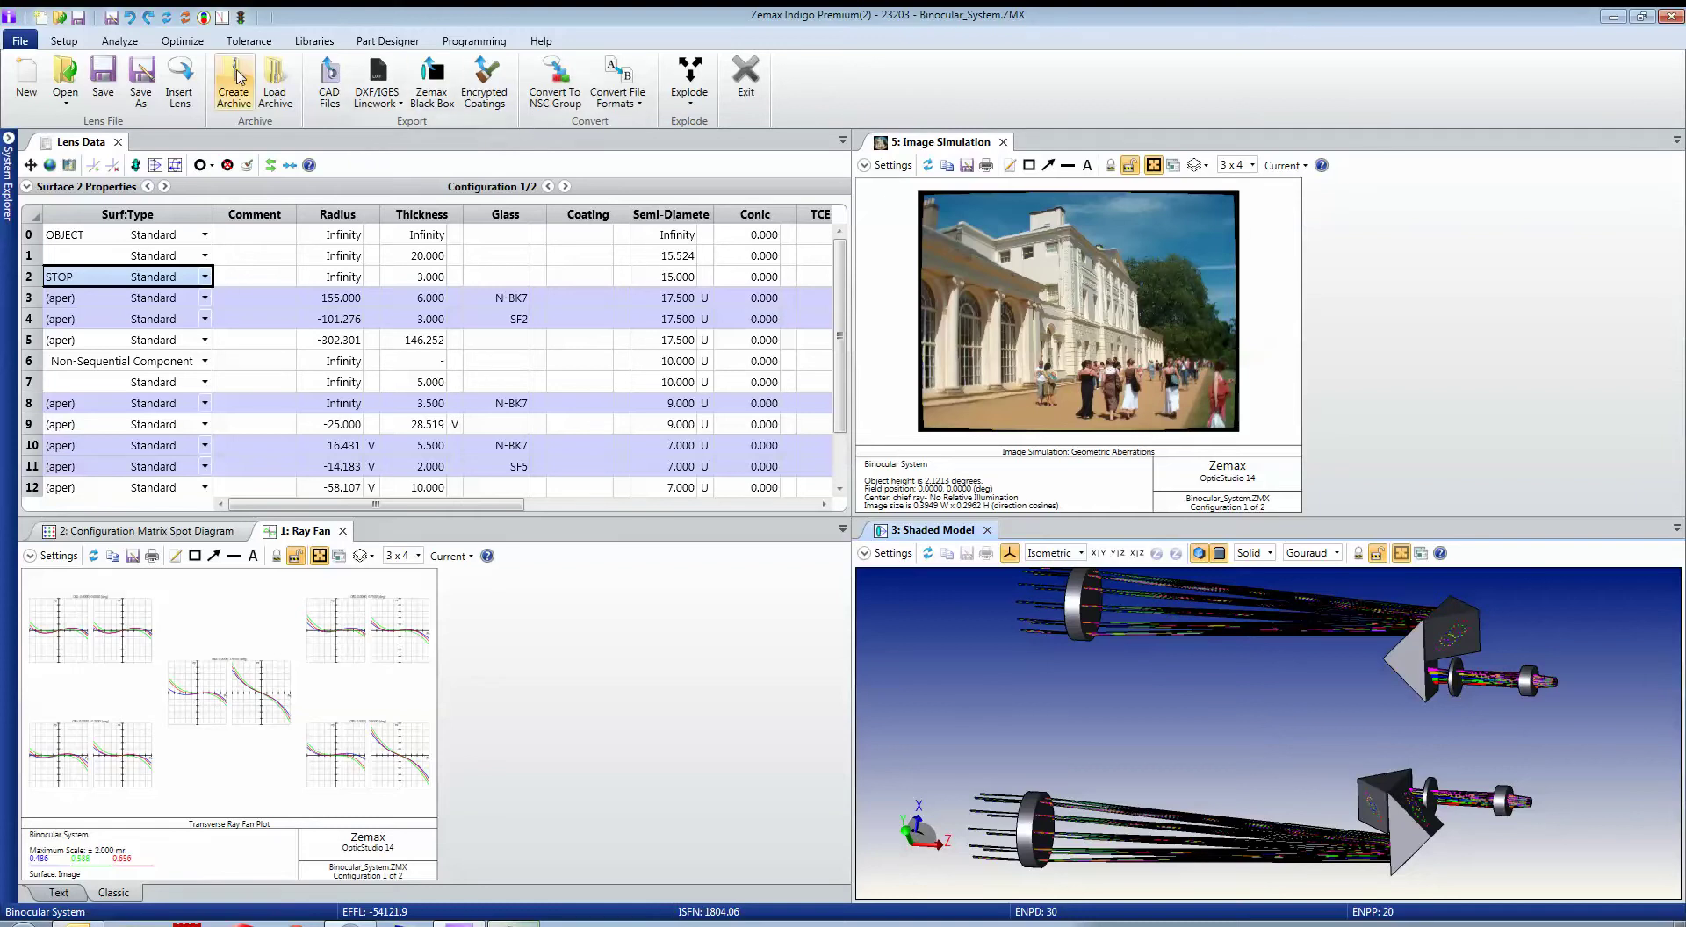
{"action": "left_click", "coordinate": [119, 40]}
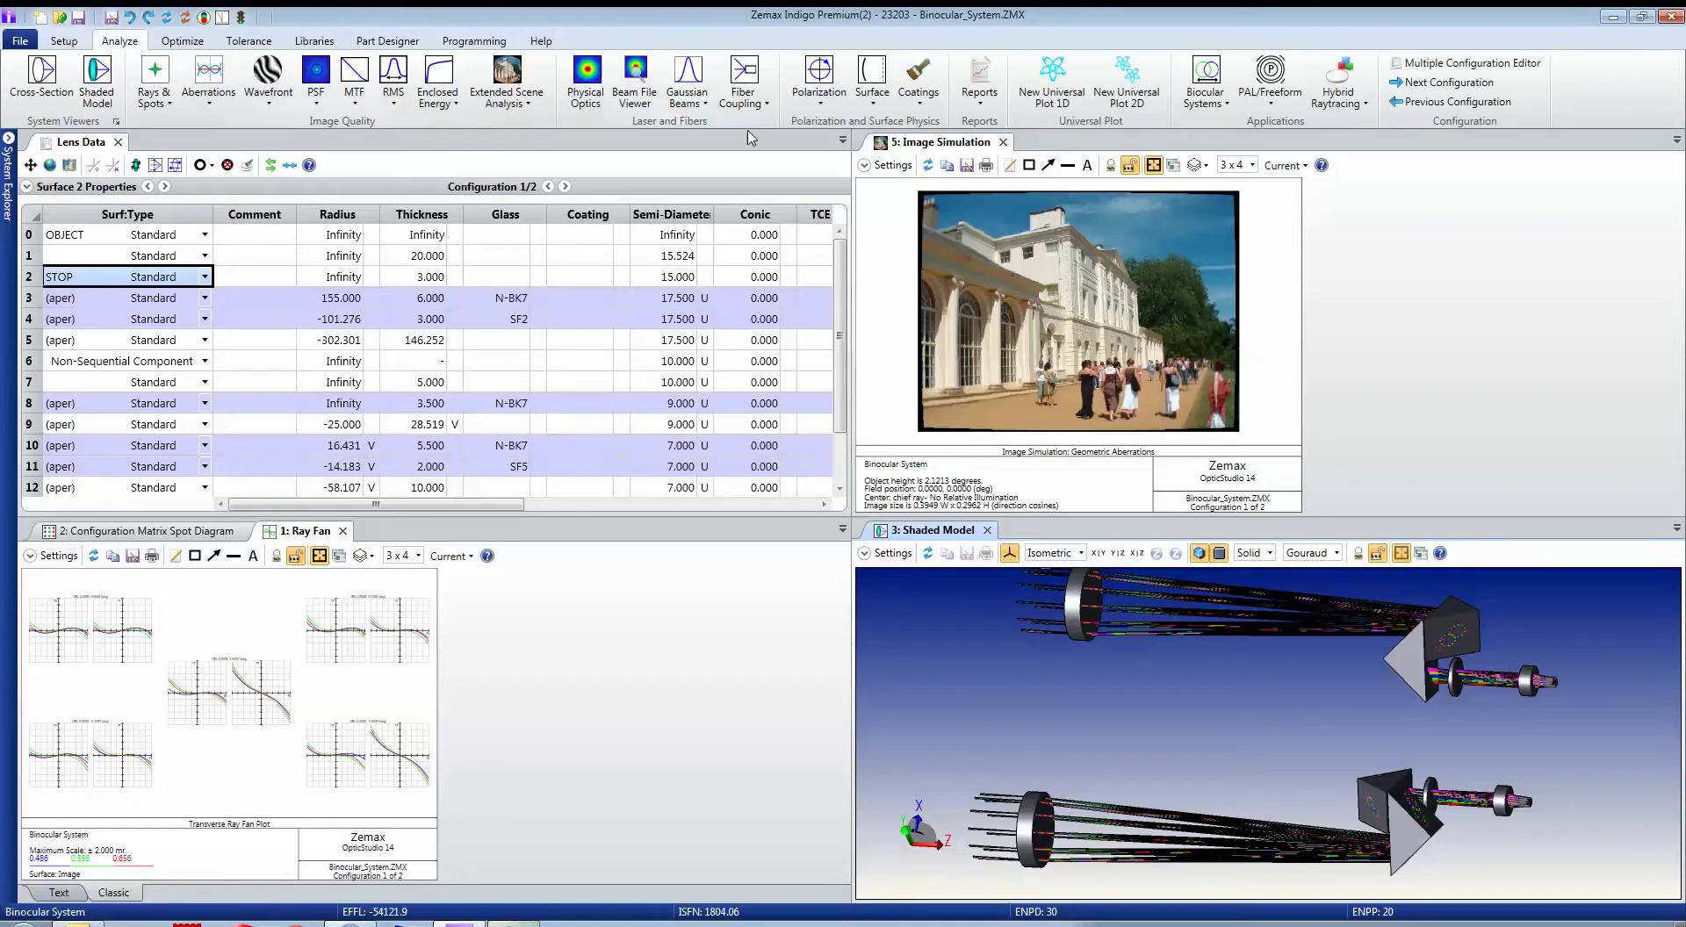
{"action": "left_click", "coordinate": [981, 101]}
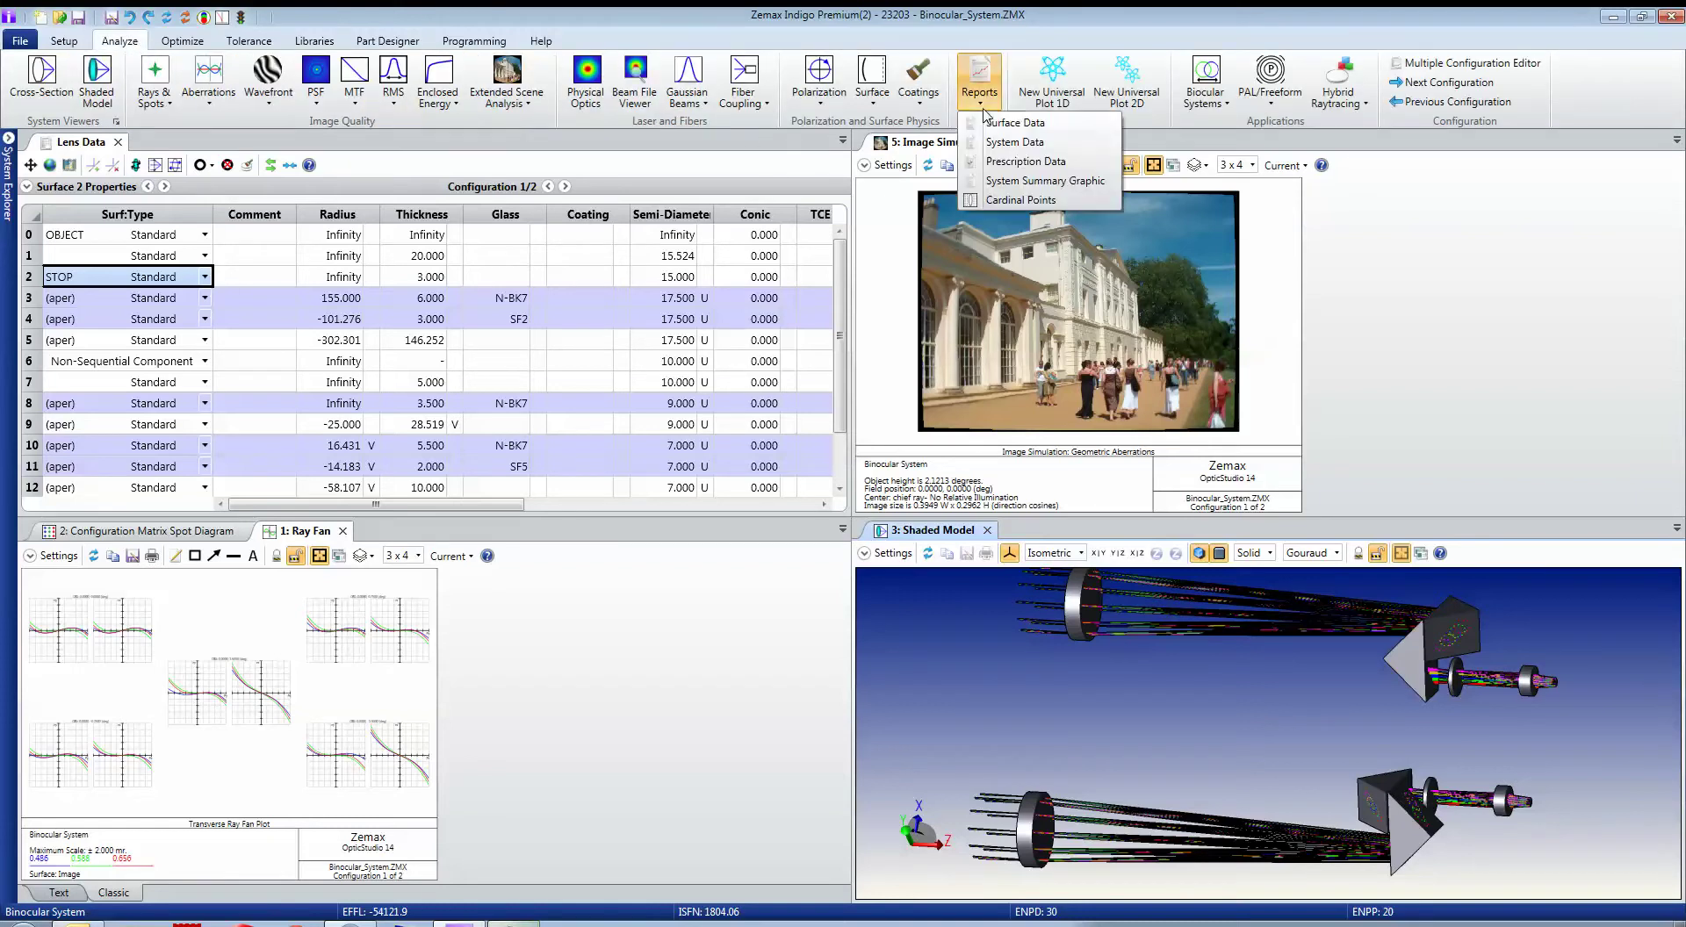
{"action": "left_click", "coordinate": [1001, 162]}
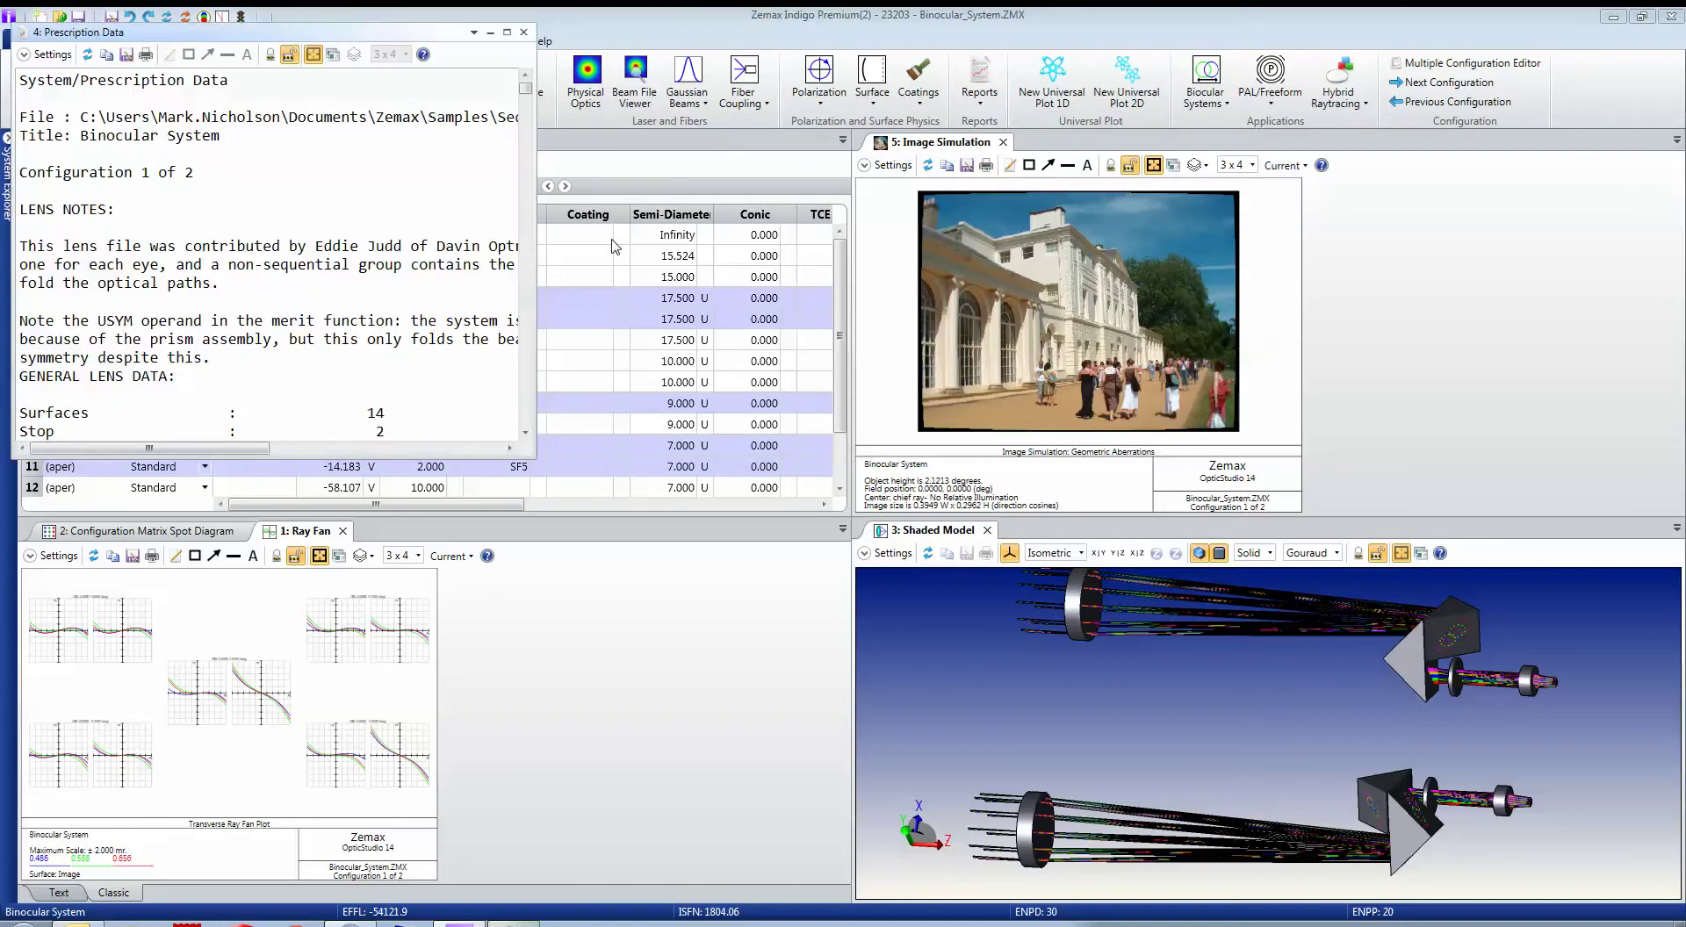
{"action": "left_click", "coordinate": [525, 425]}
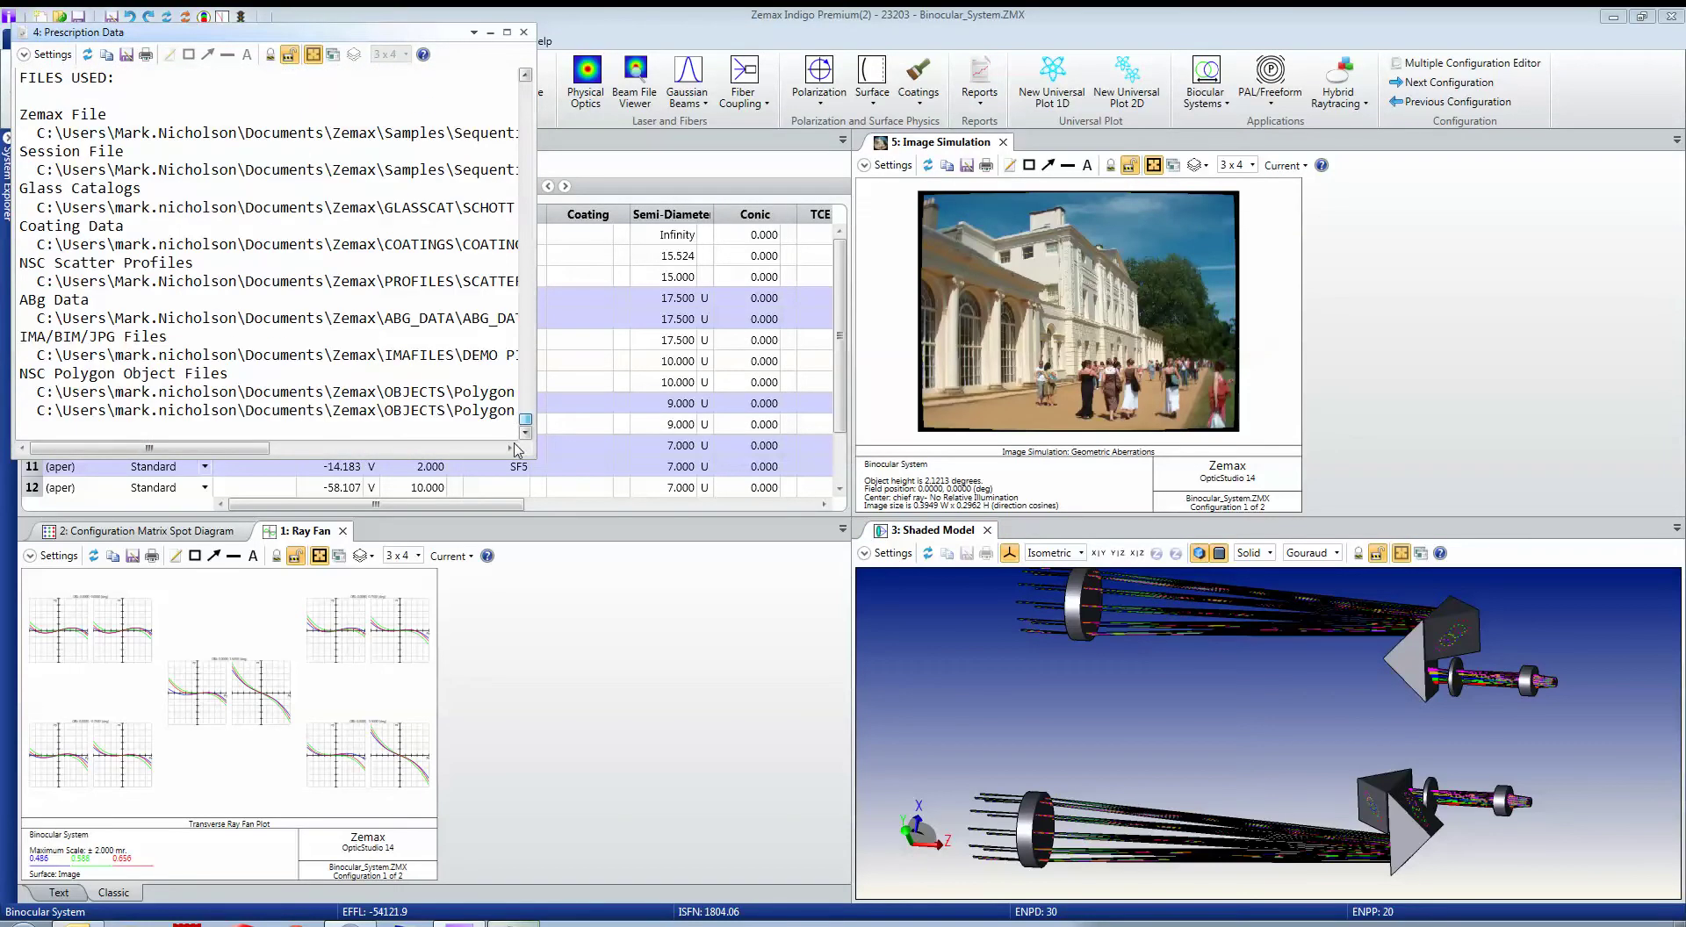
{"action": "left_click_drag", "start_coordinate": [533, 391], "coordinate": [880, 409]}
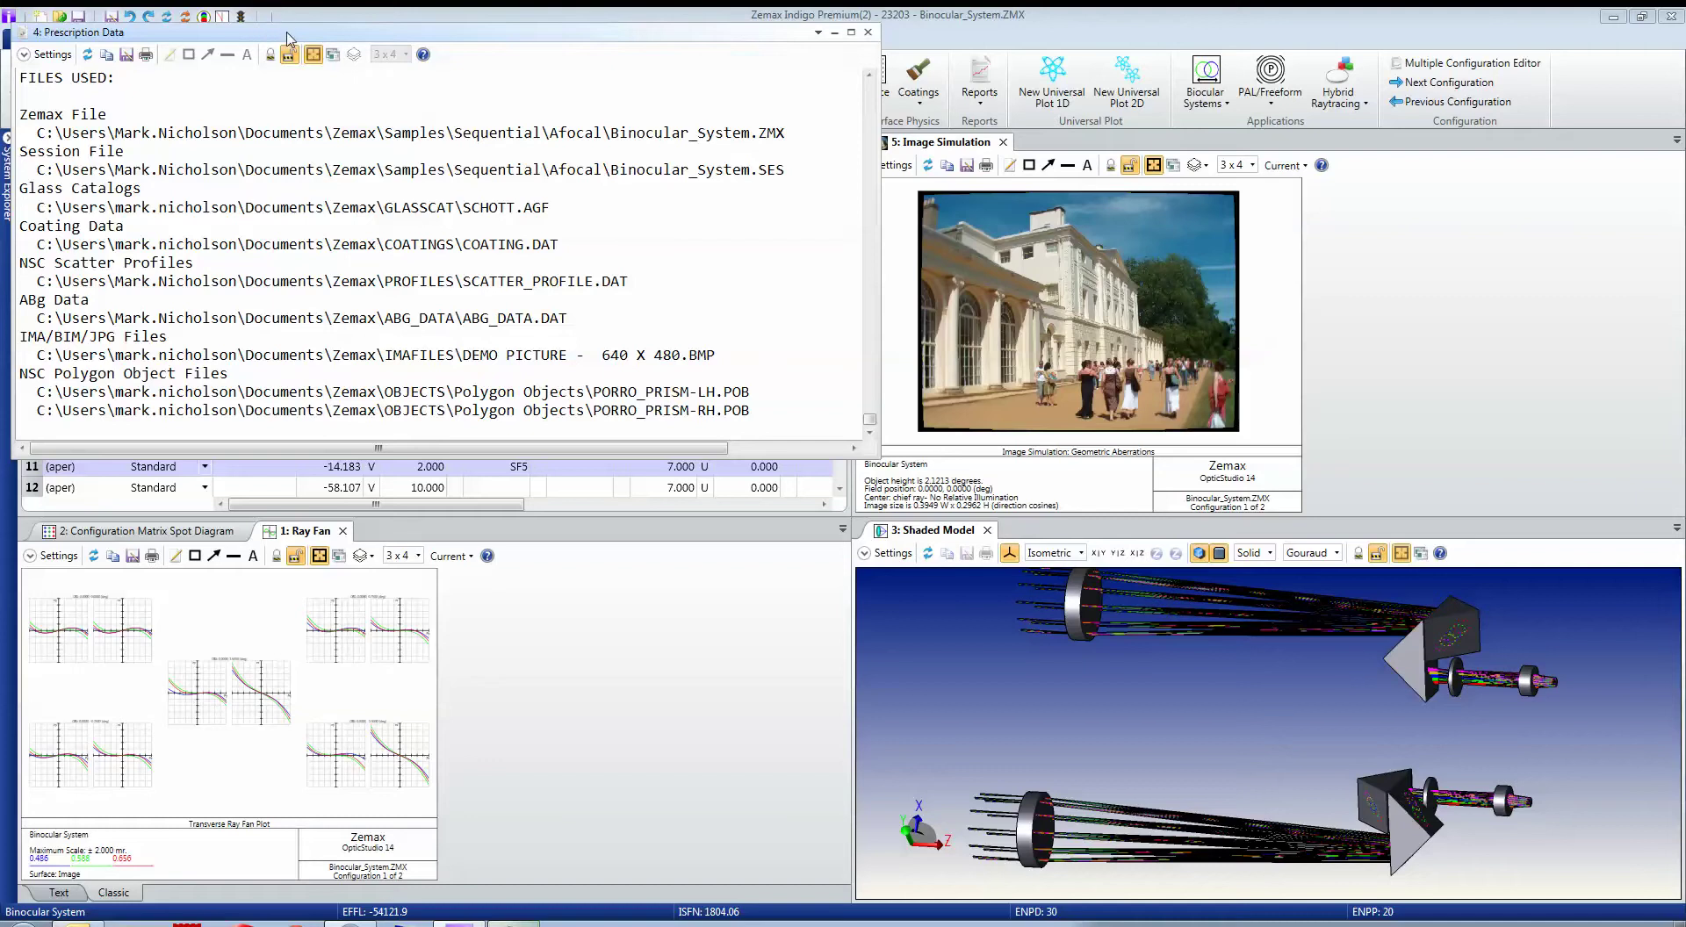
{"action": "left_click_drag", "start_coordinate": [290, 38], "coordinate": [339, 185]}
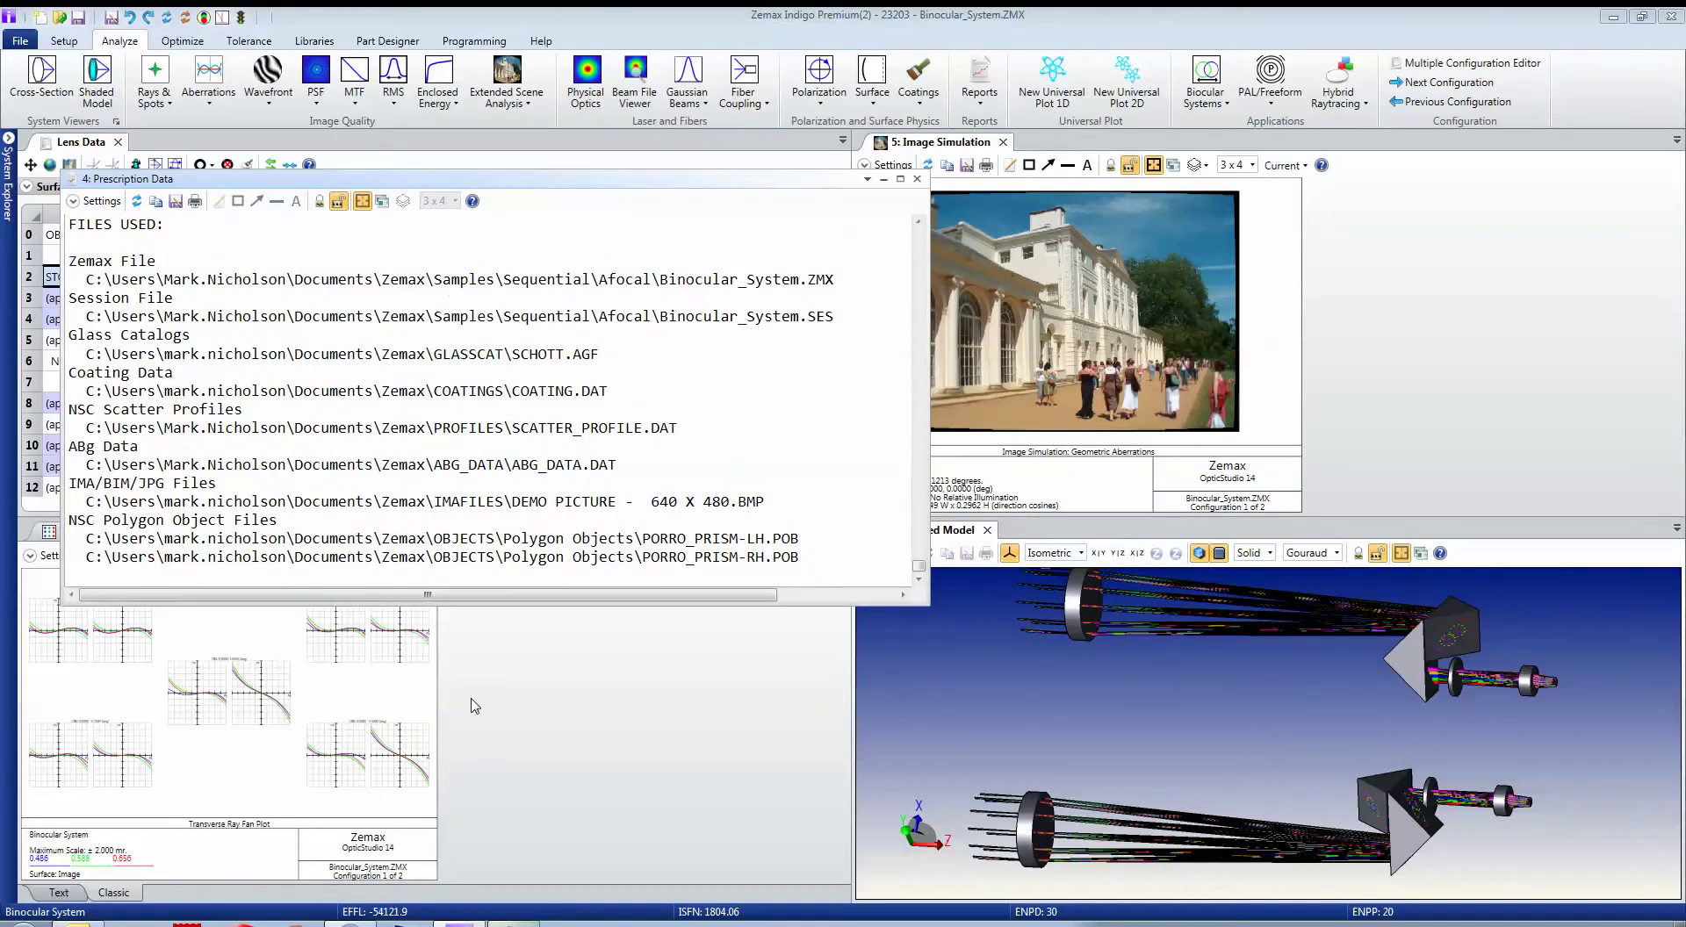
{"action": "left_click_drag", "start_coordinate": [501, 606], "coordinate": [499, 671]}
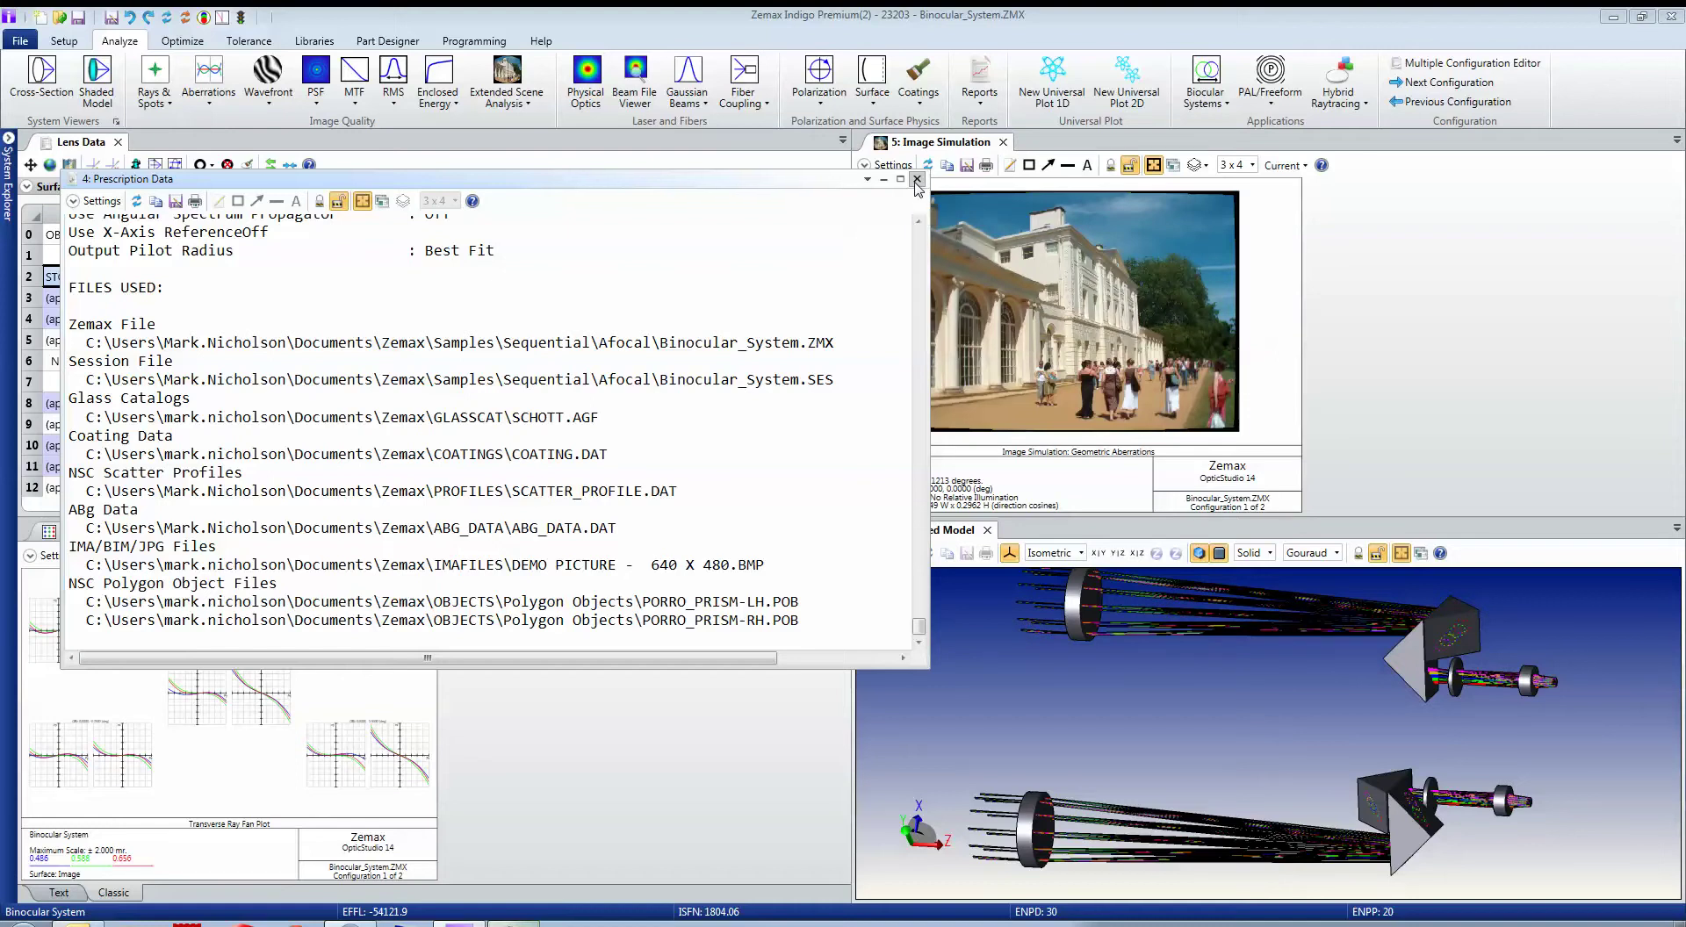
{"action": "left_click", "coordinate": [917, 180]}
{"action": "left_click", "coordinate": [19, 41]}
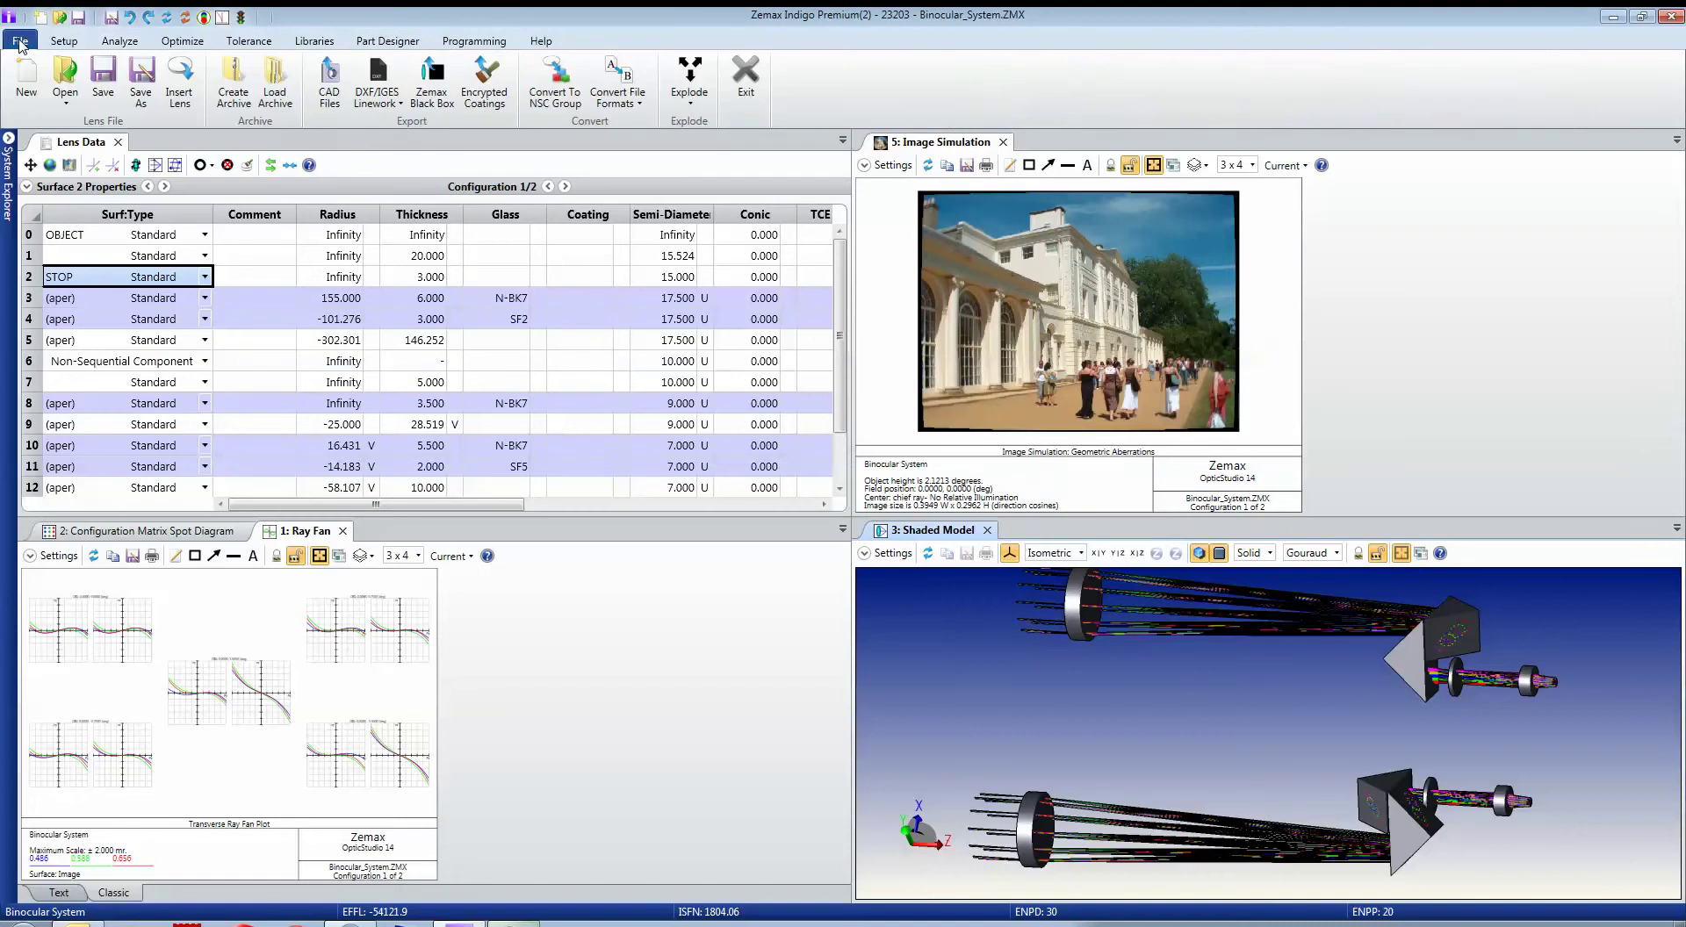
Step: Create an archive of the design, renaming it to myarchive.zar in the Zoom systems folder
{"action": "left_click", "coordinate": [233, 88]}
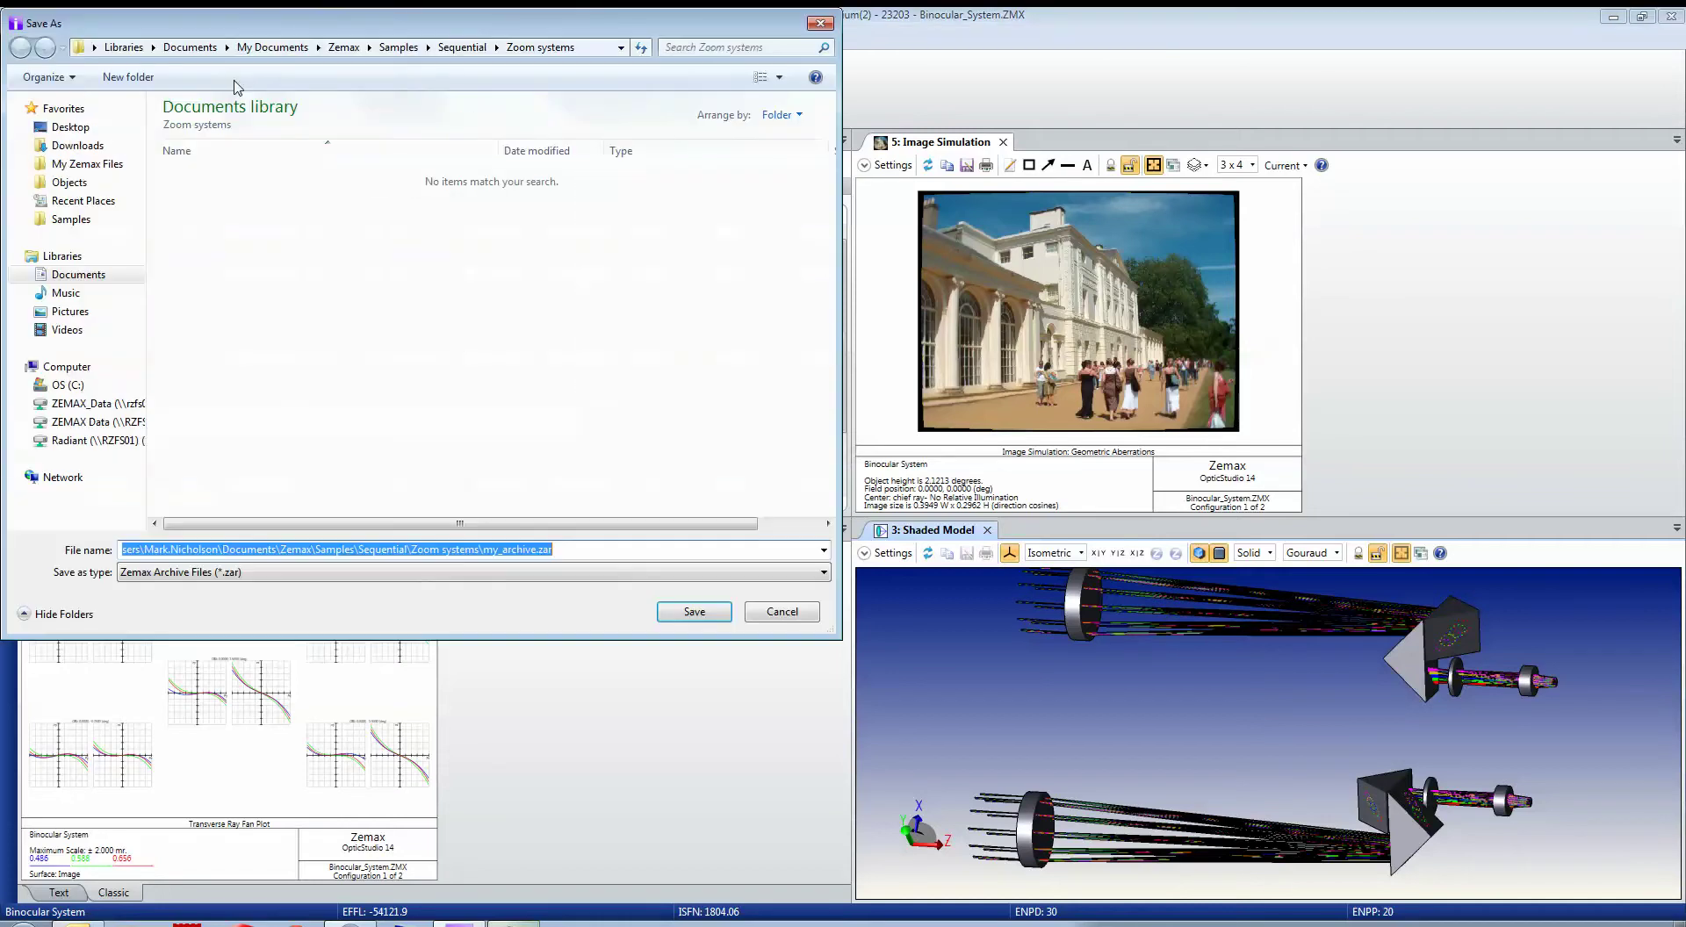
{"action": "left_click_drag", "start_coordinate": [419, 32], "coordinate": [524, 119]}
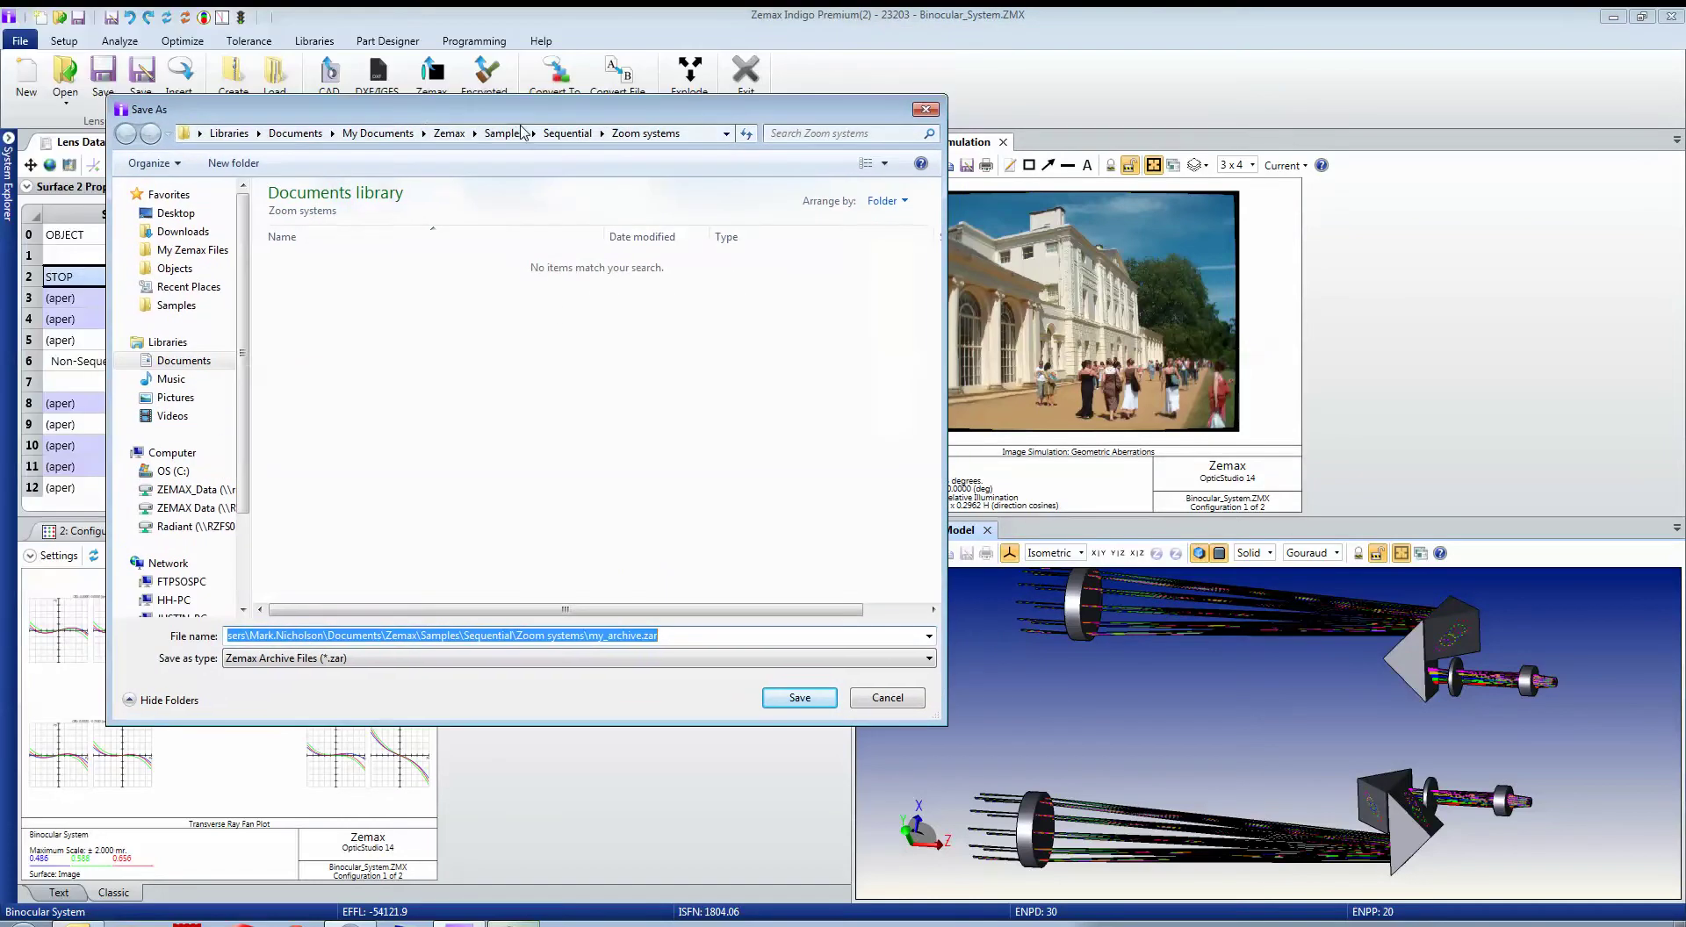
{"action": "left_click", "coordinate": [675, 637]}
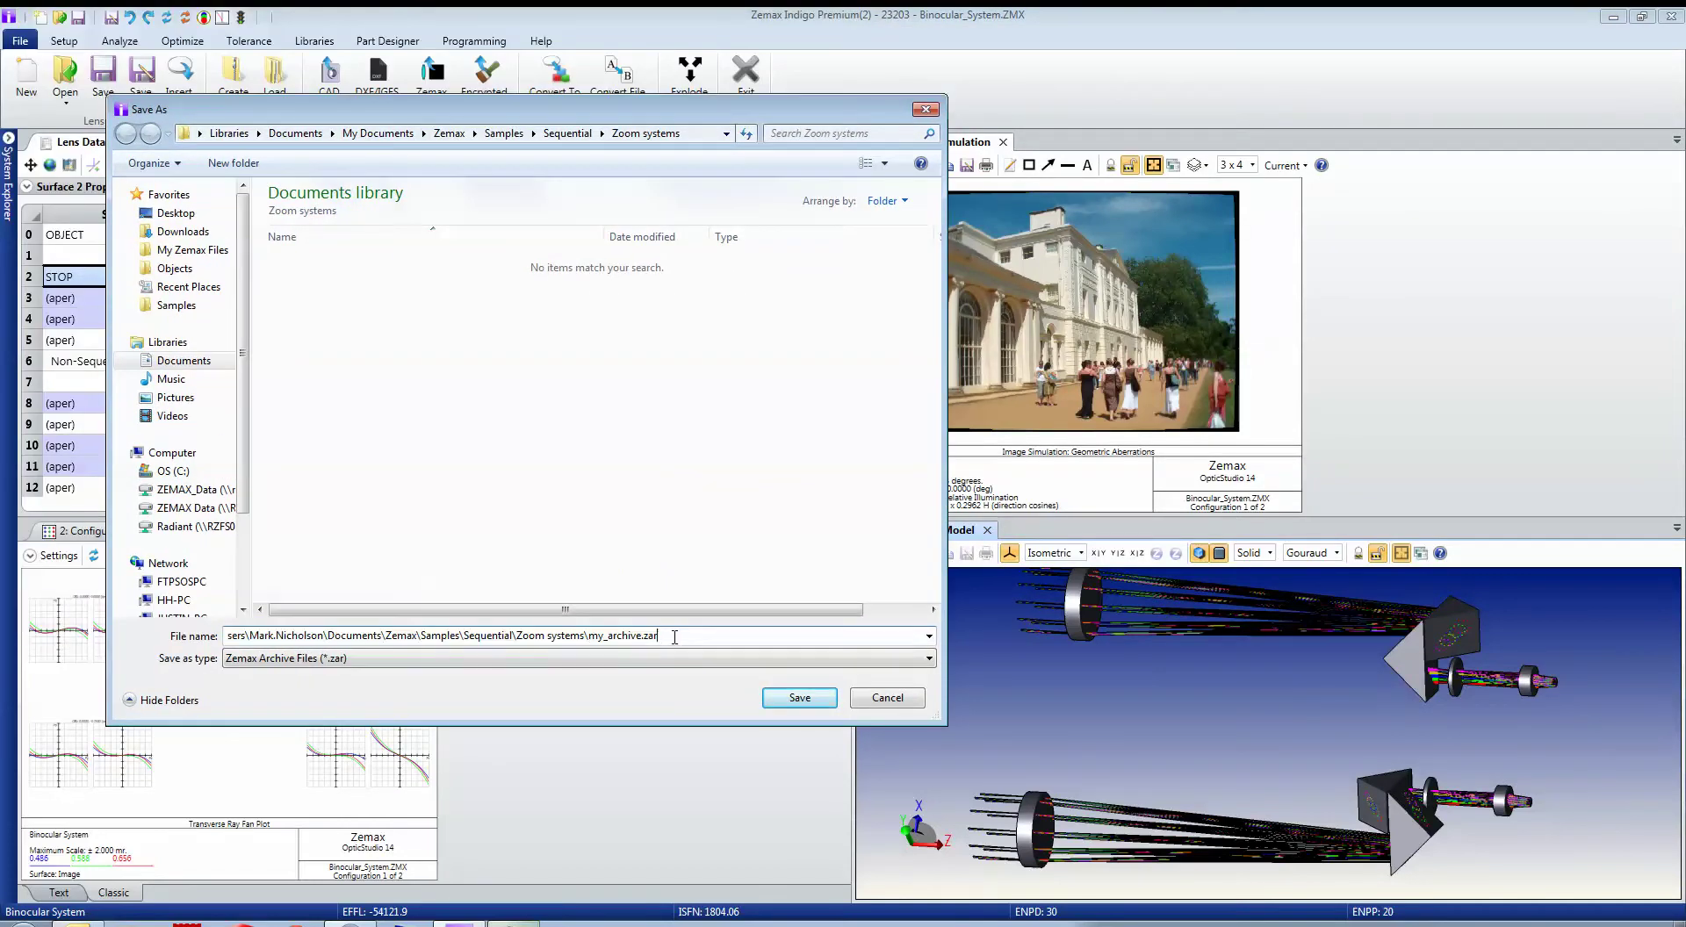
{"action": "key", "text": "shift+Left"}
{"action": "key", "text": "shift+Left"}
{"action": "key", "text": "shift+Left"}
{"action": "key", "text": "shift+Left"}
{"action": "key", "text": "shift+Left"}
{"action": "key", "text": "shift+Left"}
{"action": "key", "text": "shift+Left"}
{"action": "key", "text": "shift+Left"}
{"action": "key", "text": "shift+Left"}
{"action": "key", "text": "shift+Left"}
{"action": "key", "text": "shift+Left"}
{"action": "key", "text": "shift+Left"}
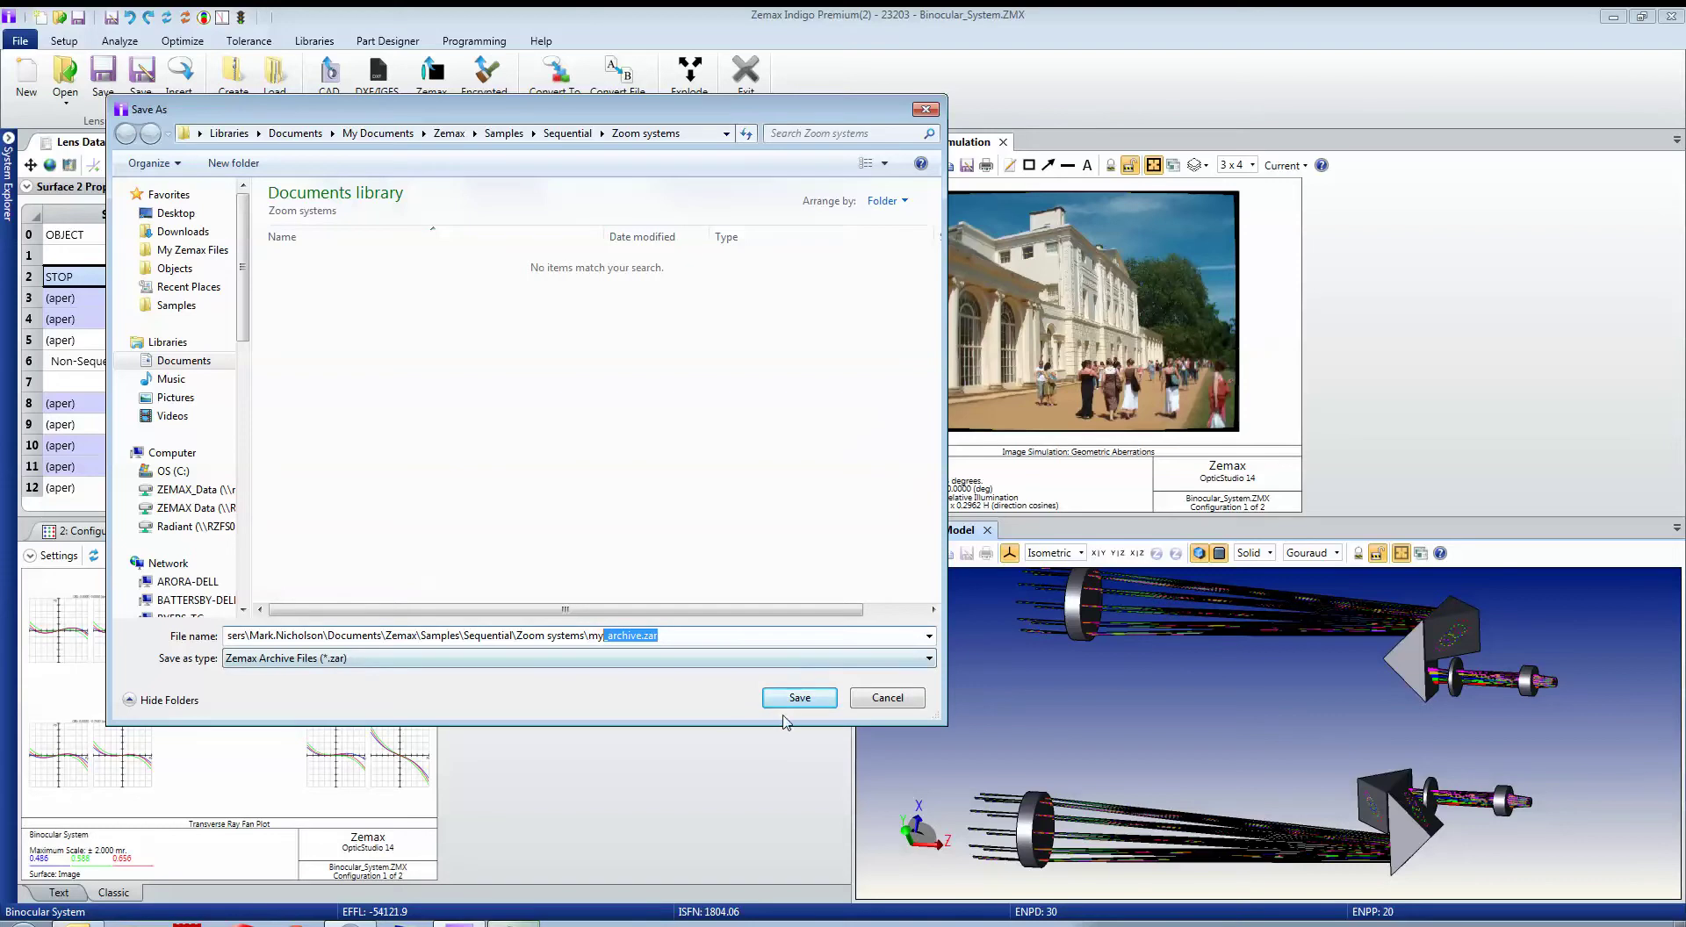
{"action": "type", "text": "archive.zar"}
{"action": "left_click", "coordinate": [795, 698]}
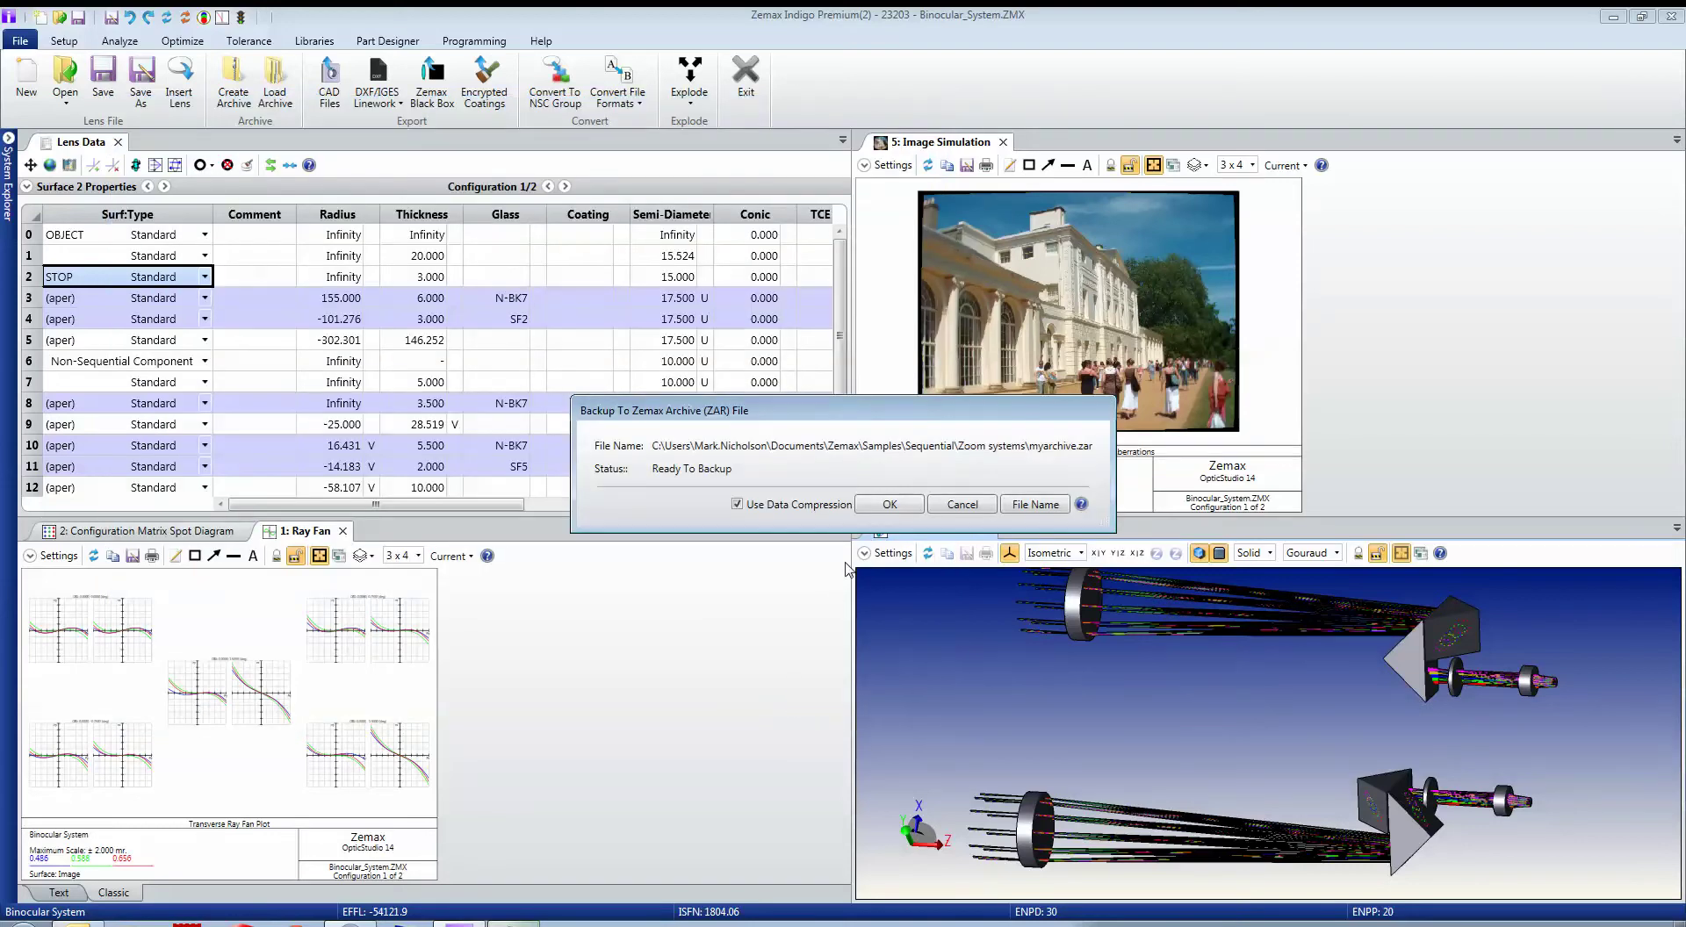
Step: Run the compressed backup into myarchive.zar and close the report showing 9 files stored
{"action": "left_click_drag", "start_coordinate": [764, 411], "coordinate": [529, 341]}
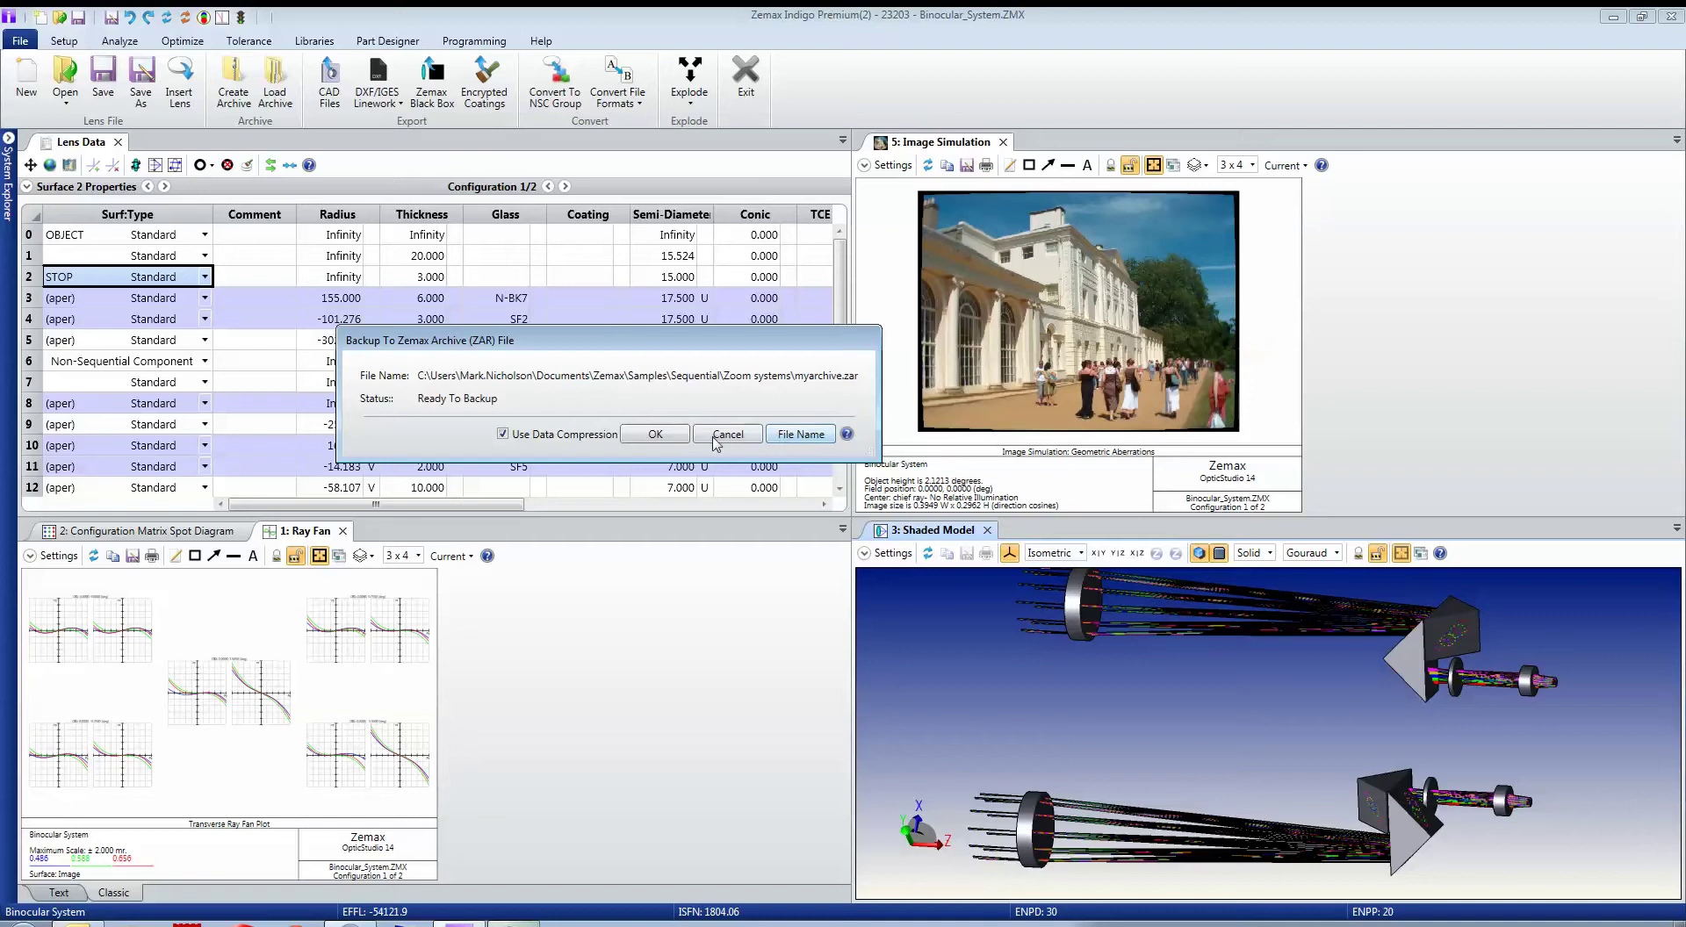
{"action": "left_click", "coordinate": [658, 442]}
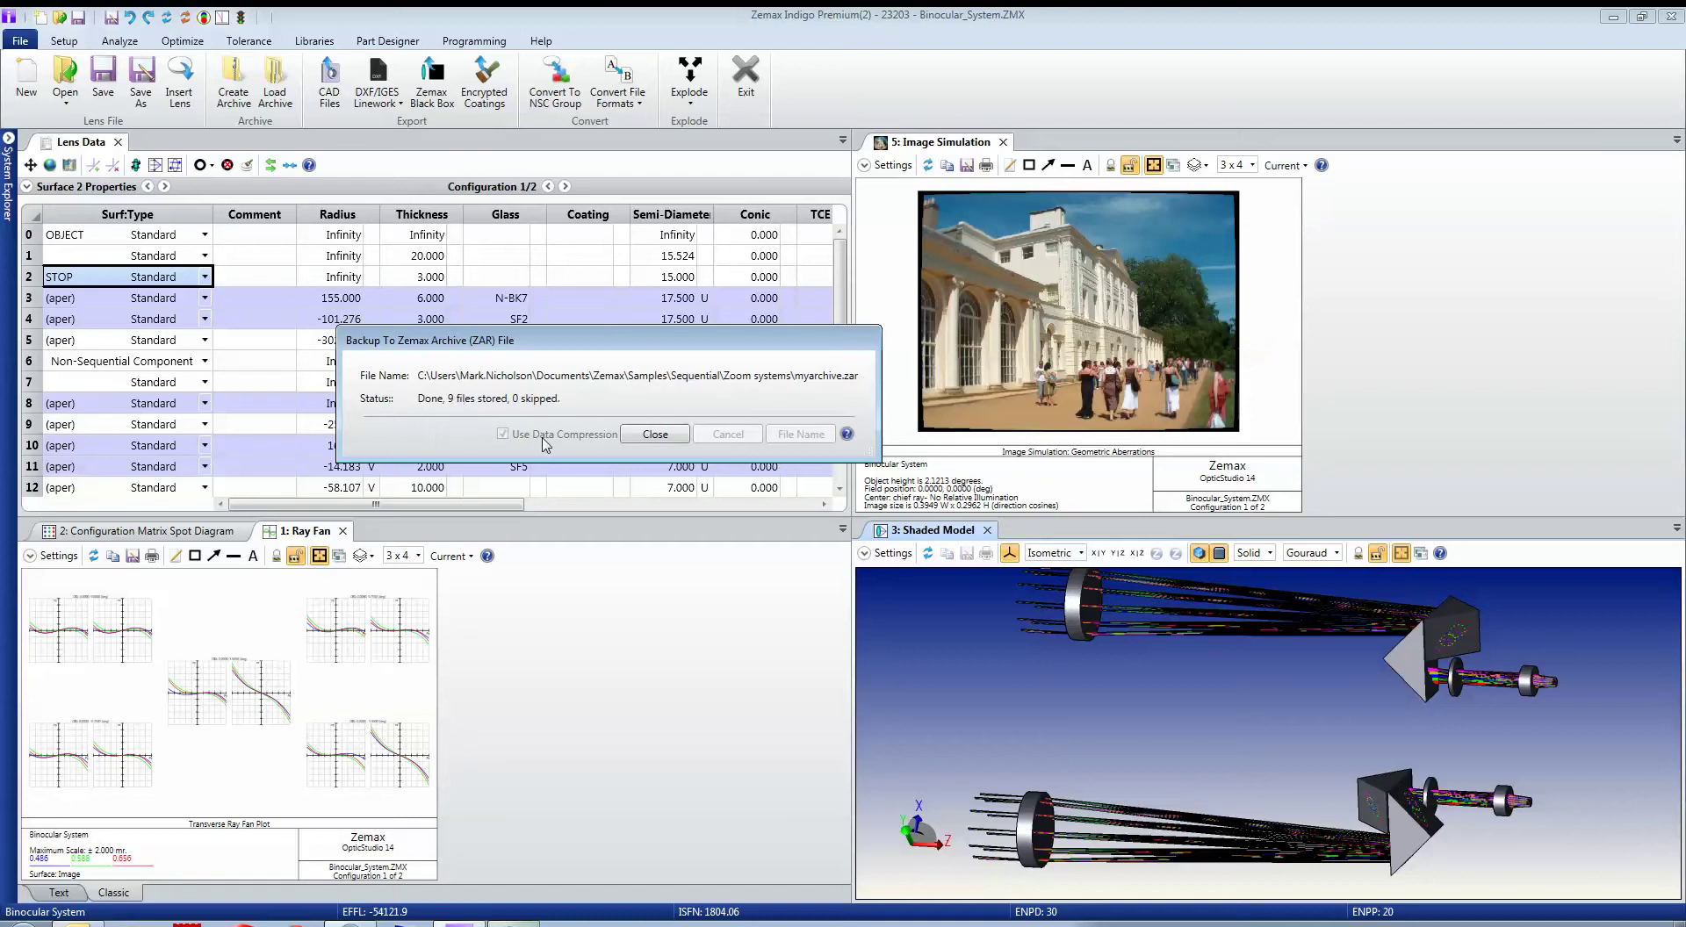
{"action": "left_click", "coordinate": [654, 436]}
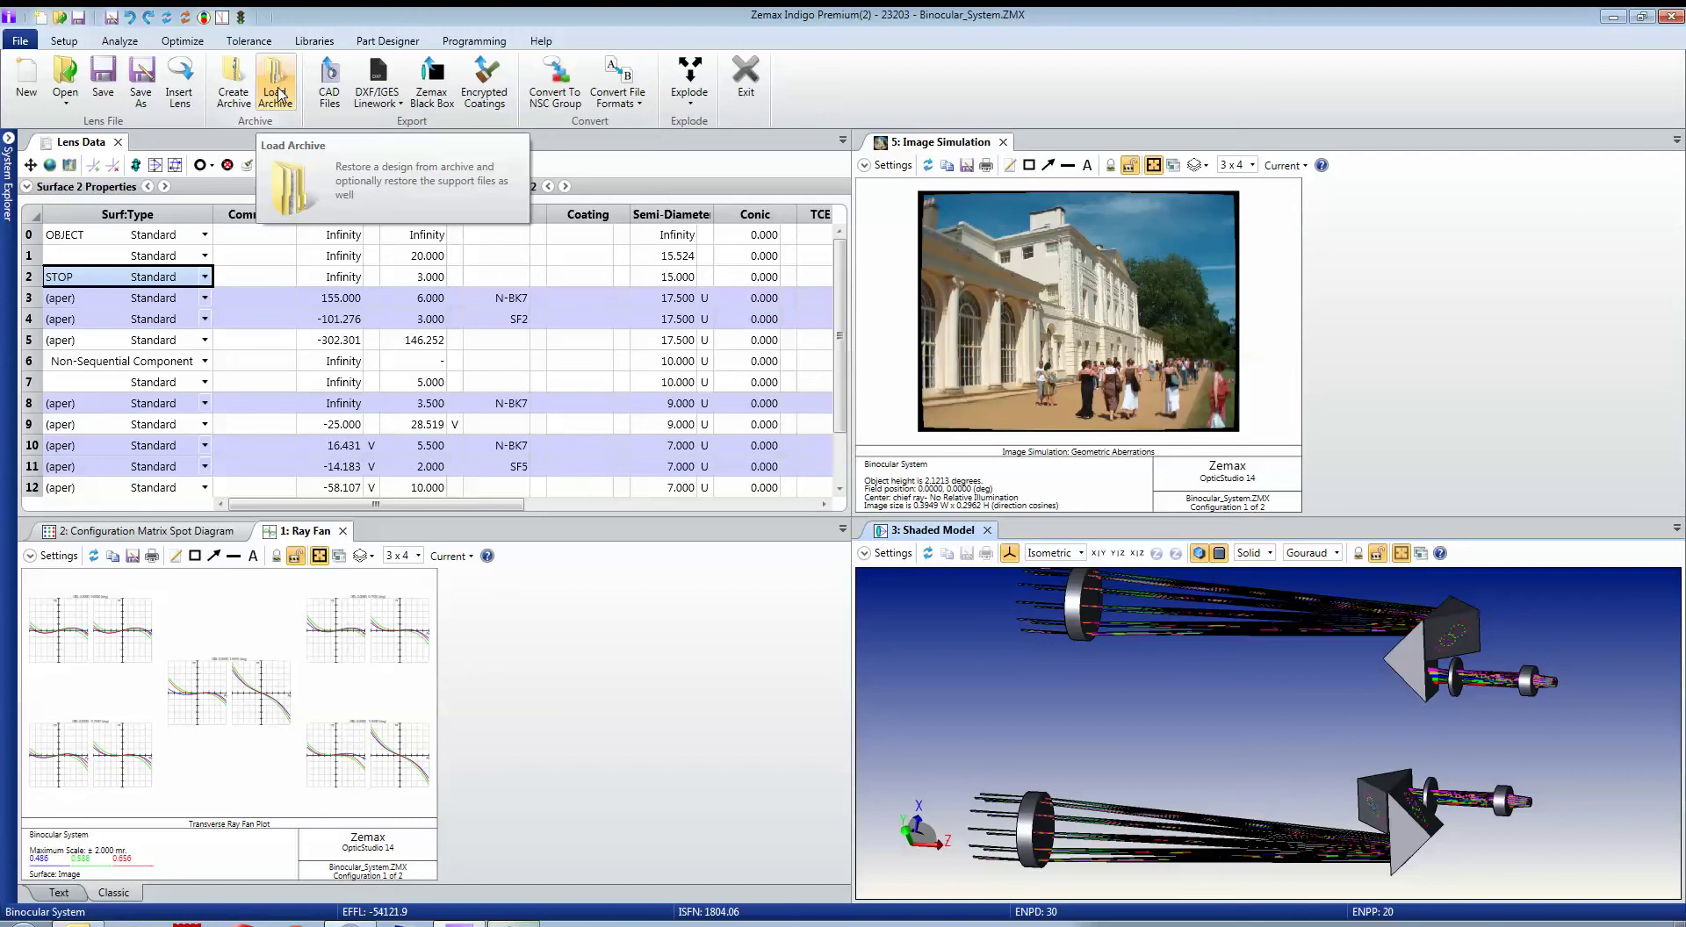
{"action": "left_click", "coordinate": [278, 95]}
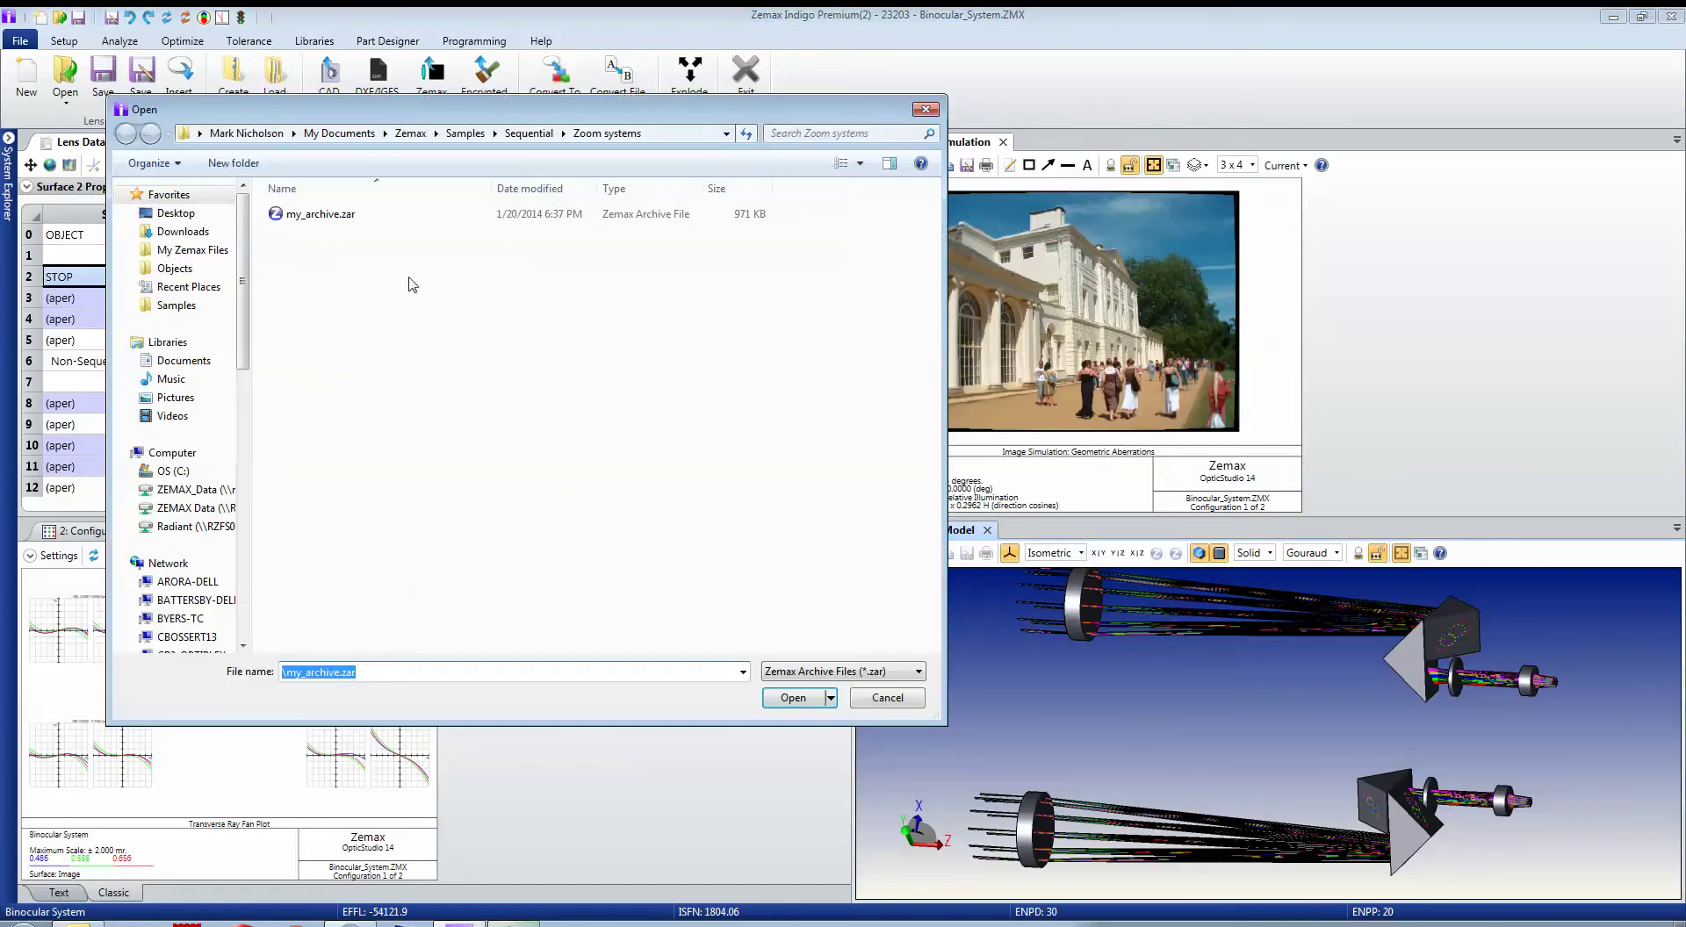
{"action": "left_click", "coordinate": [357, 216]}
{"action": "left_click", "coordinate": [795, 698]}
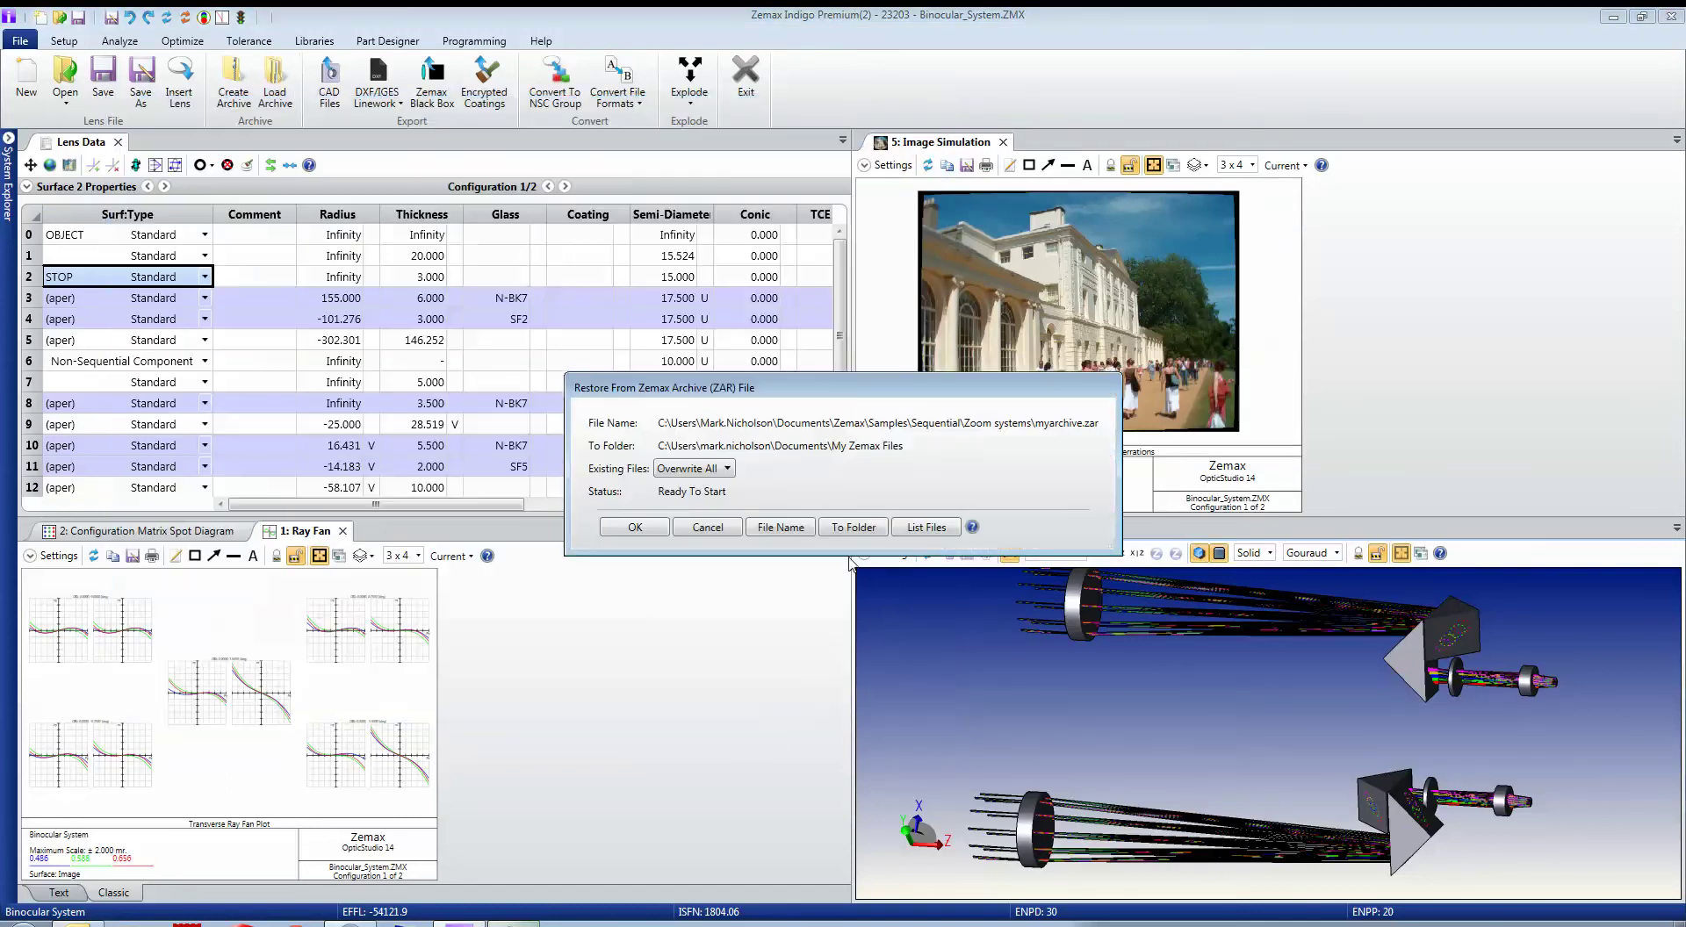
{"action": "left_click", "coordinate": [727, 468]}
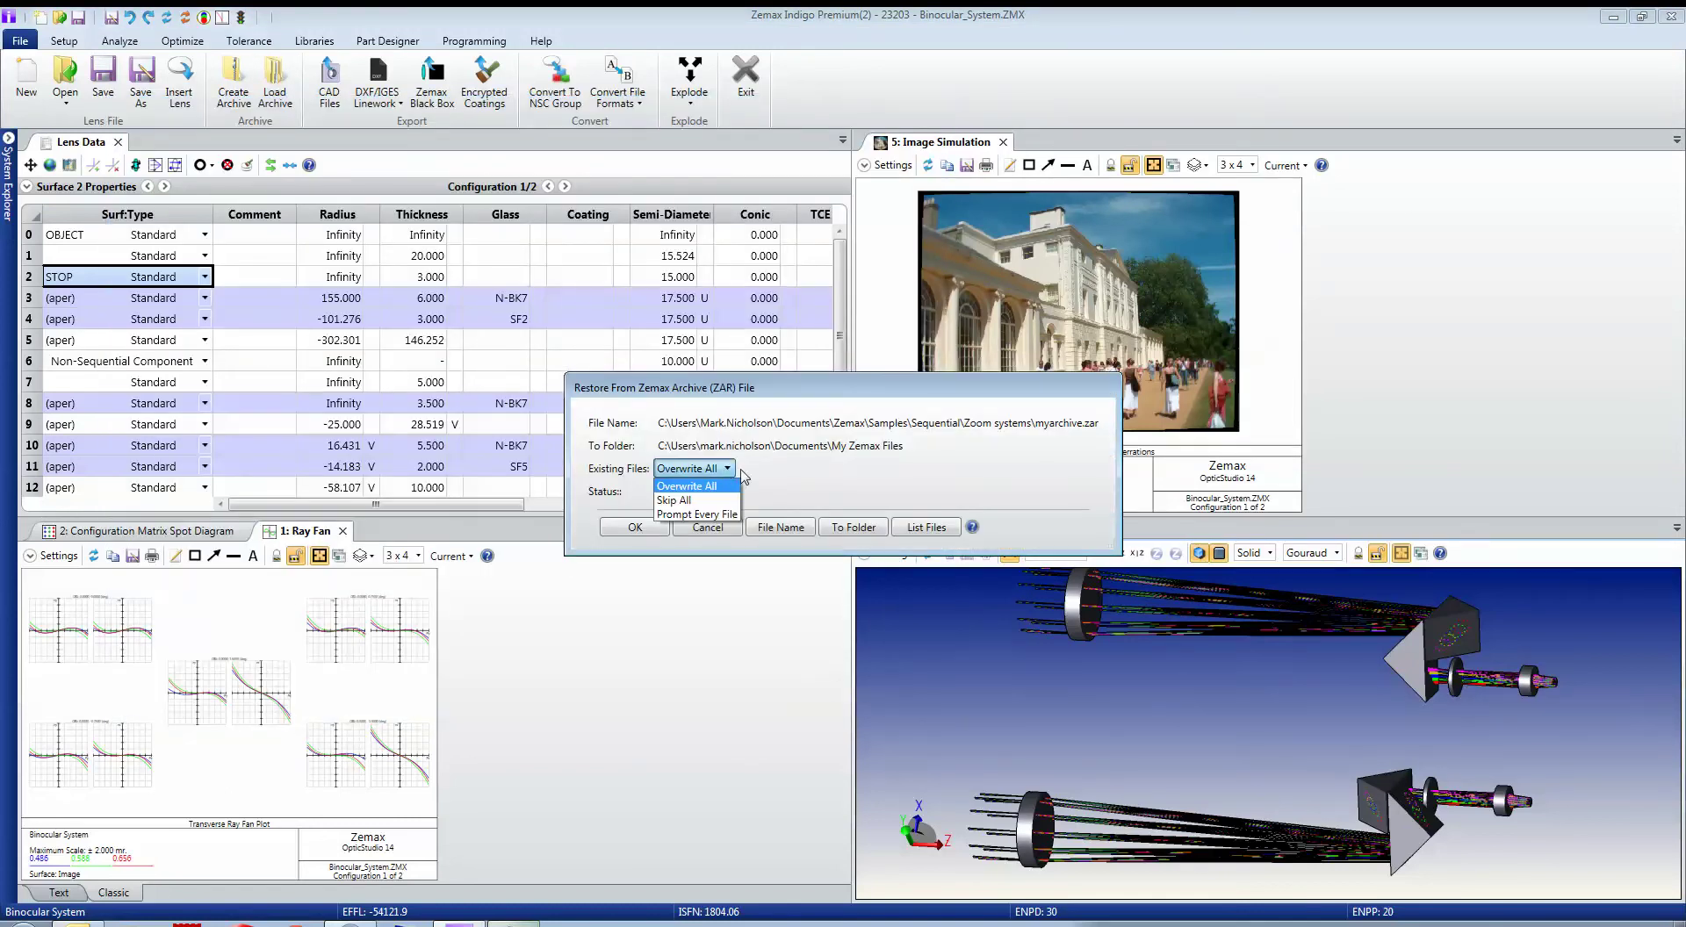
{"action": "key", "text": "Escape"}
{"action": "left_click", "coordinate": [705, 531]}
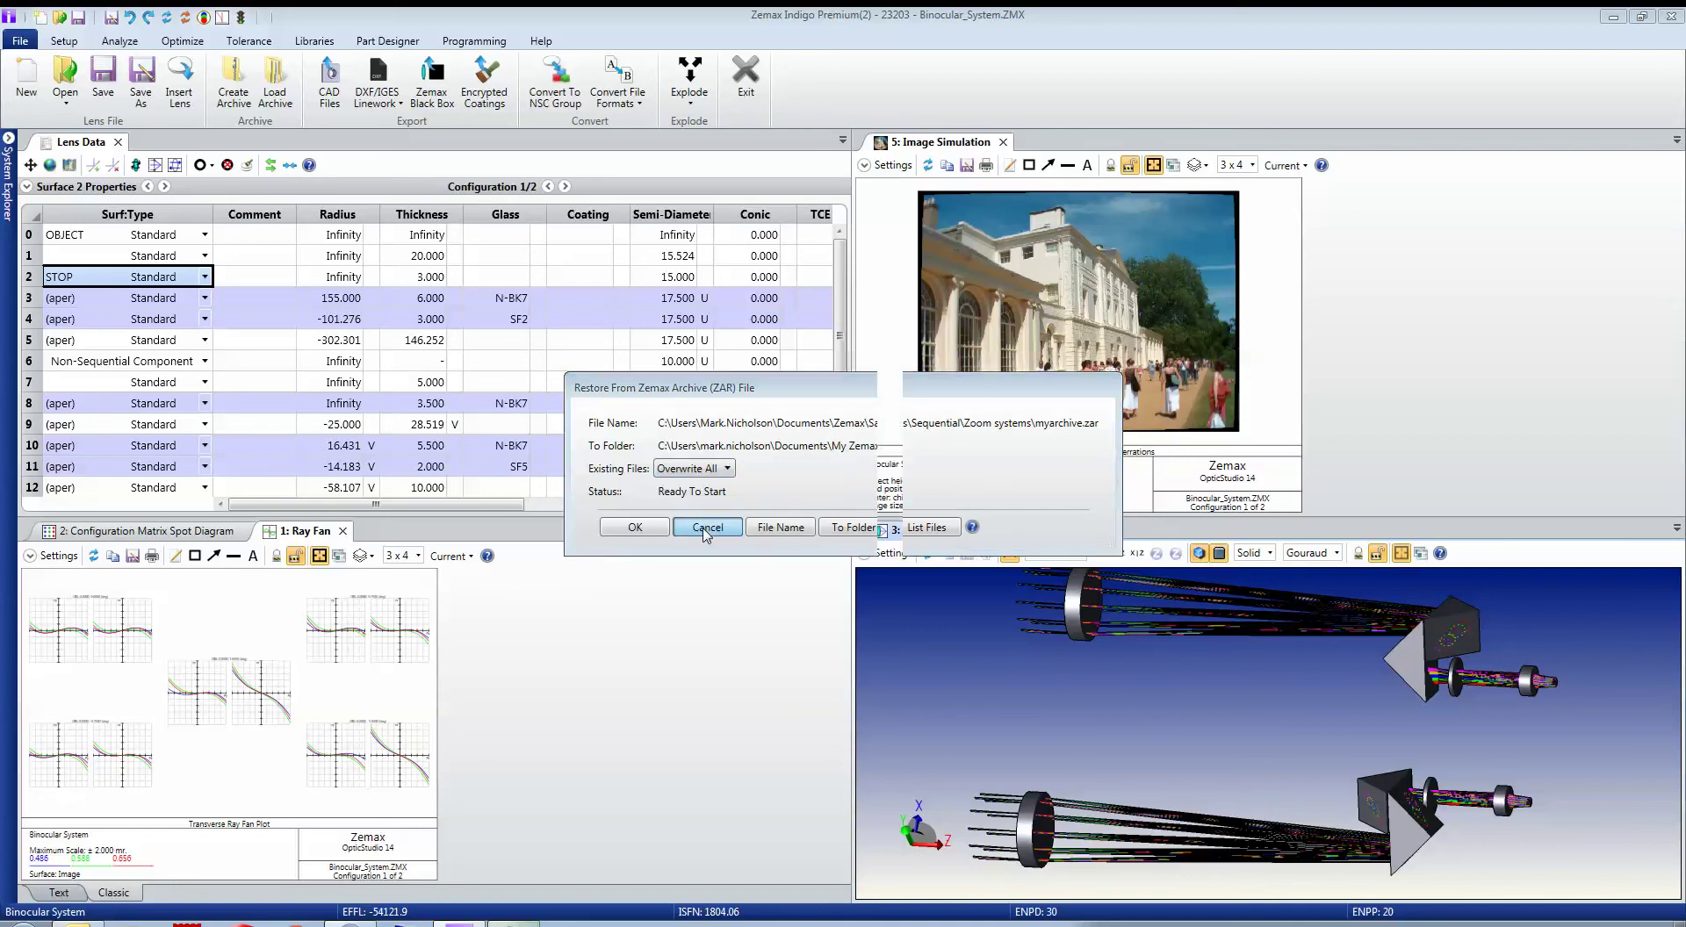